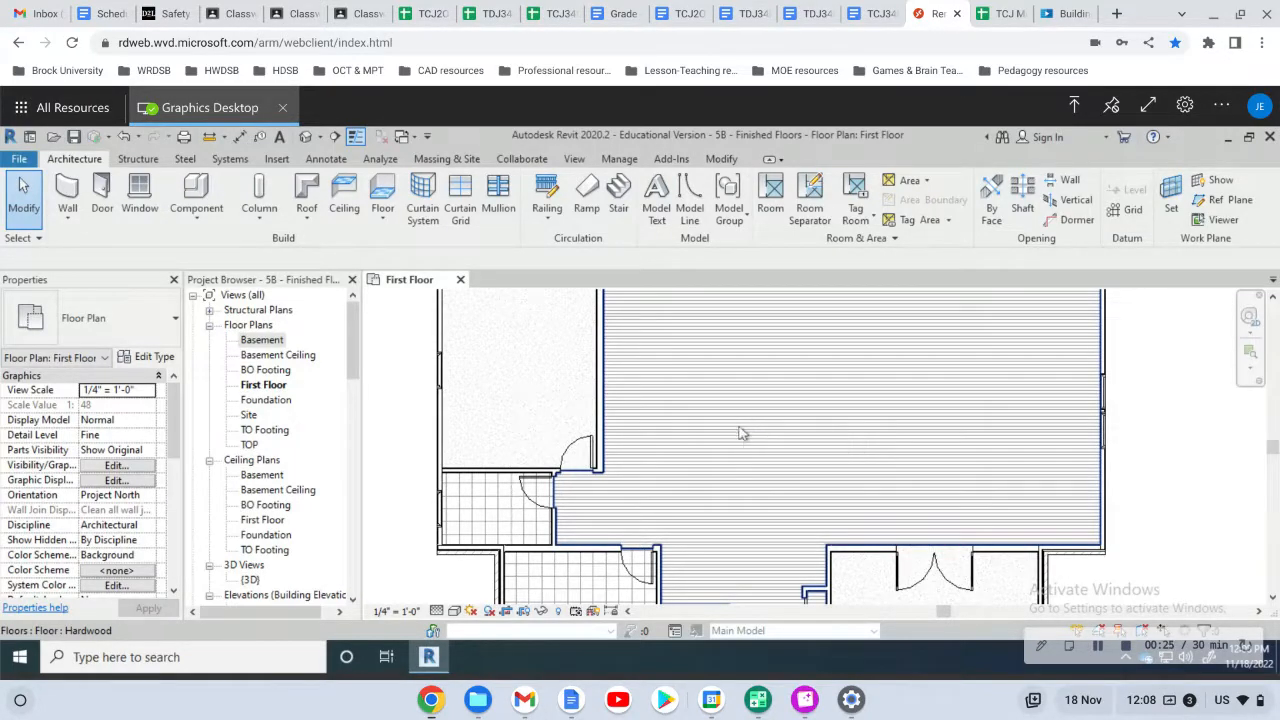
- Open the Basement floor plan and bring the rectangular basement area into view
{"action": "double_click", "coordinate": [262, 341]}
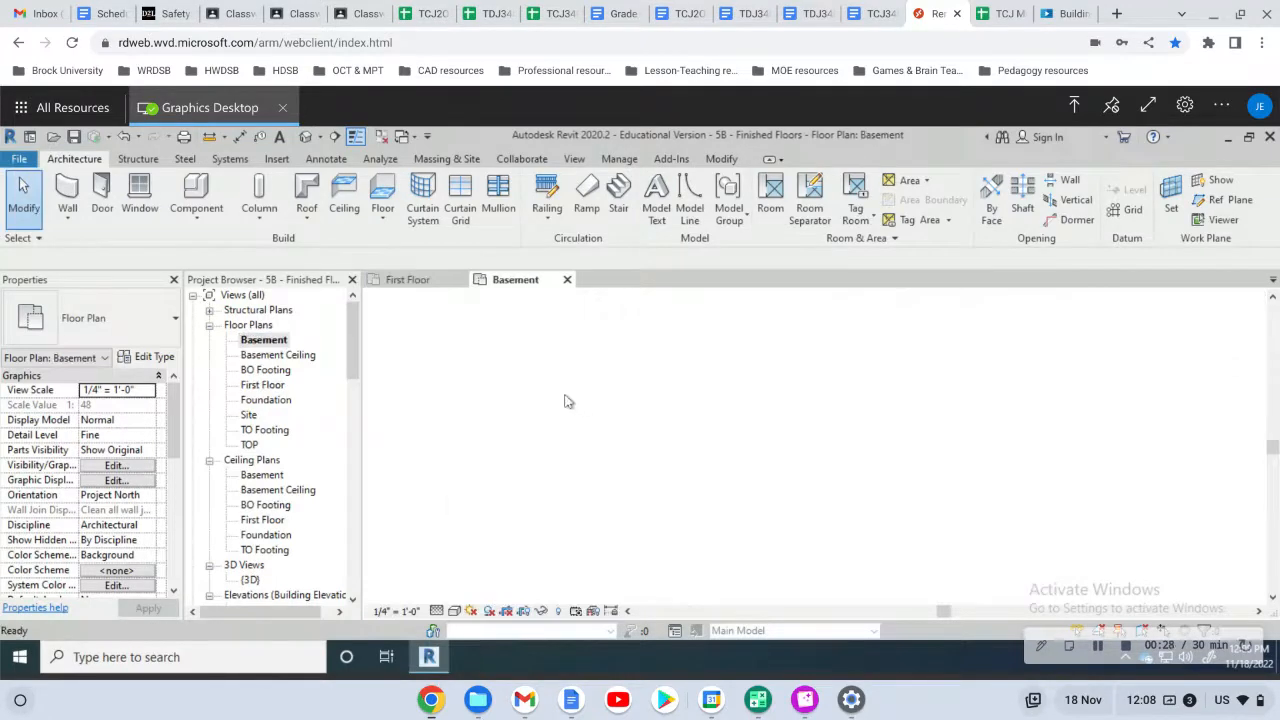
{"action": "scroll", "coordinate": [740, 445], "scroll_direction": "down", "scroll_amount": 3}
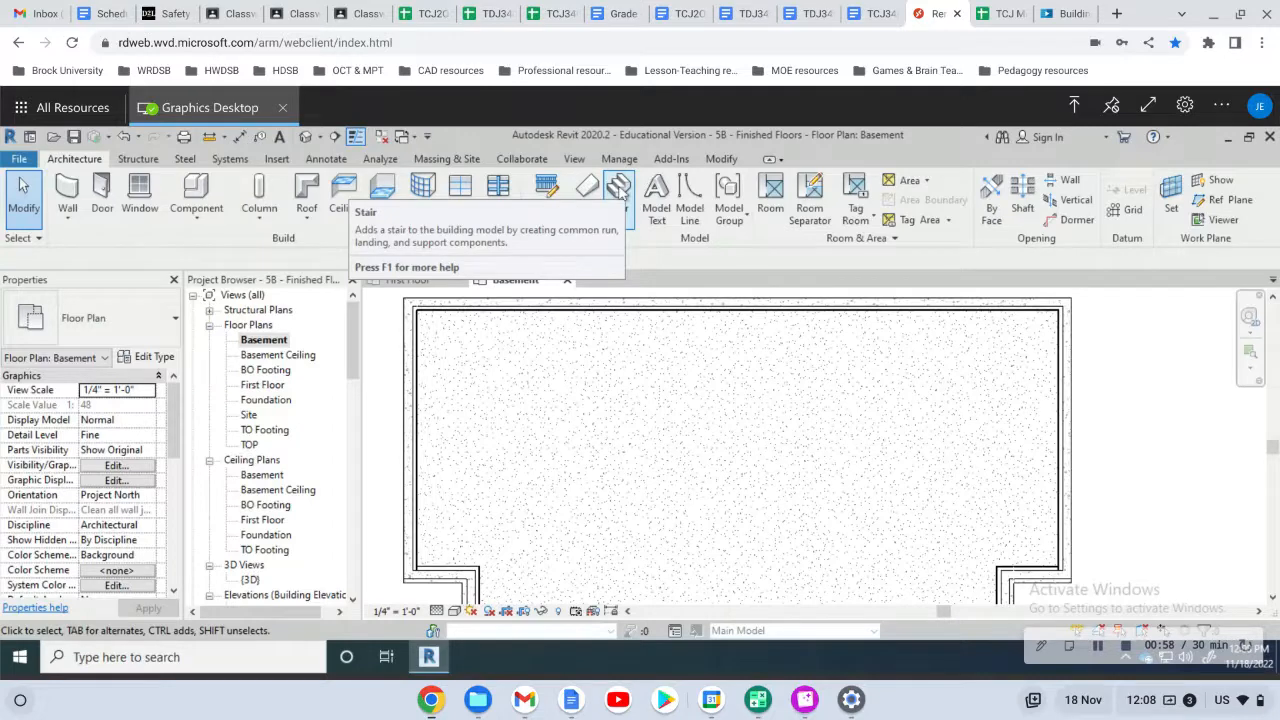
{"action": "left_click", "coordinate": [624, 194]}
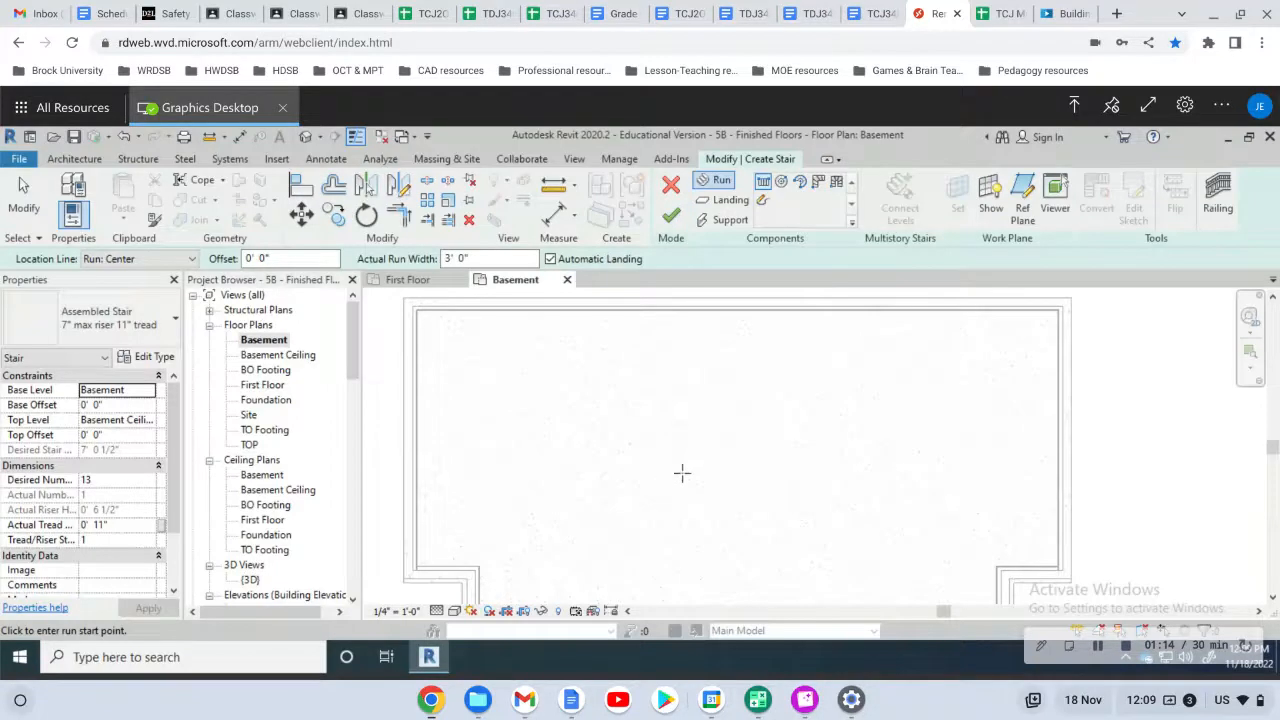
{"action": "left_click", "coordinate": [681, 471]}
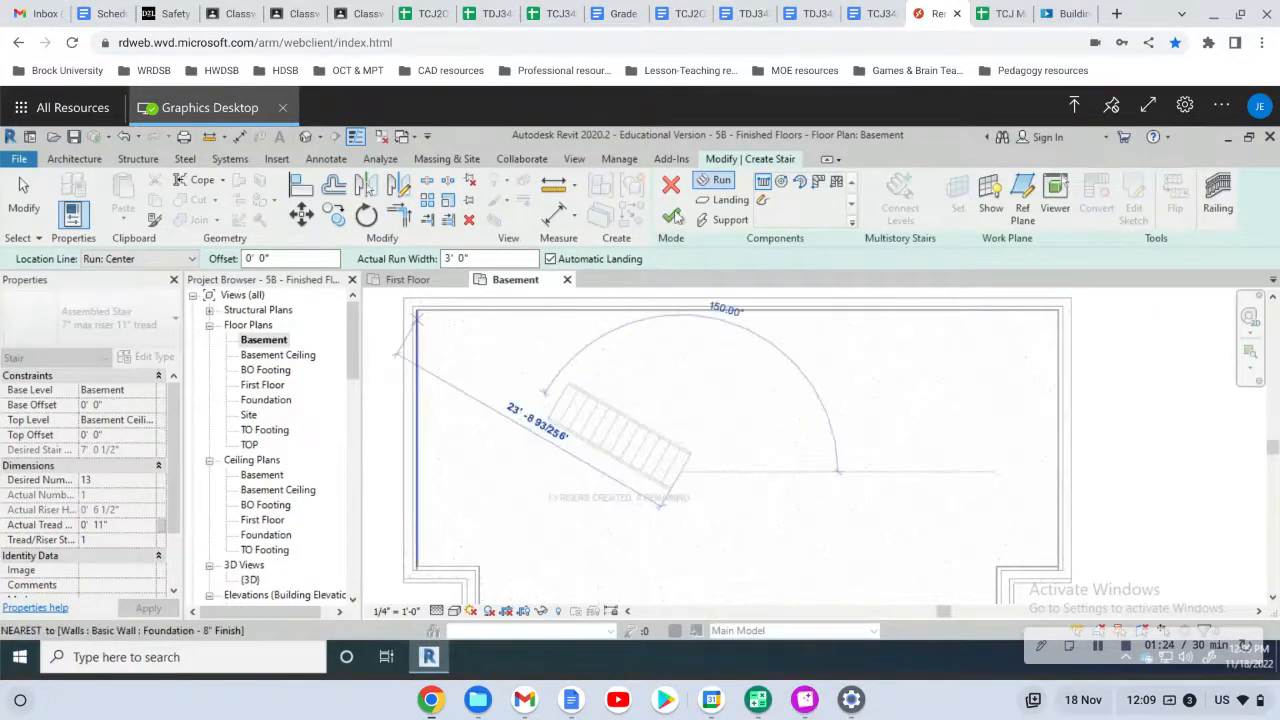
{"action": "left_click", "coordinate": [671, 186]}
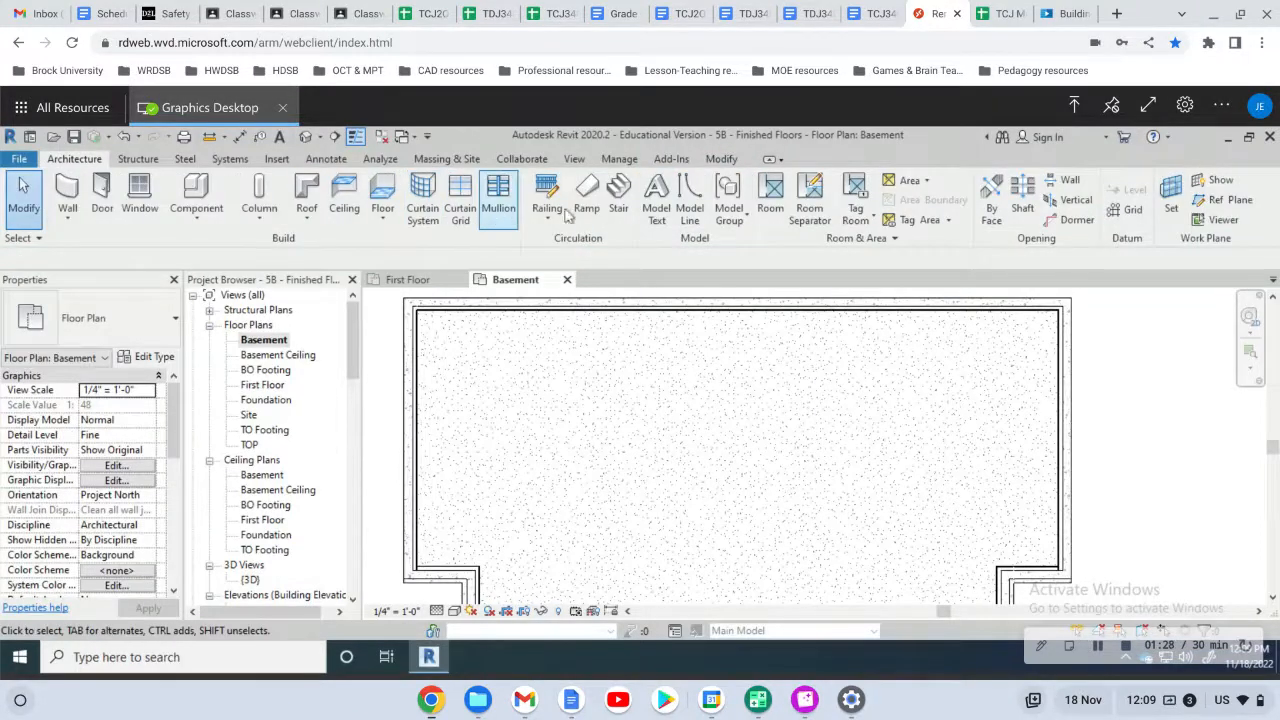
- Start a new stair from the Basement level and set its top level to First Floor
{"action": "left_click", "coordinate": [620, 195]}
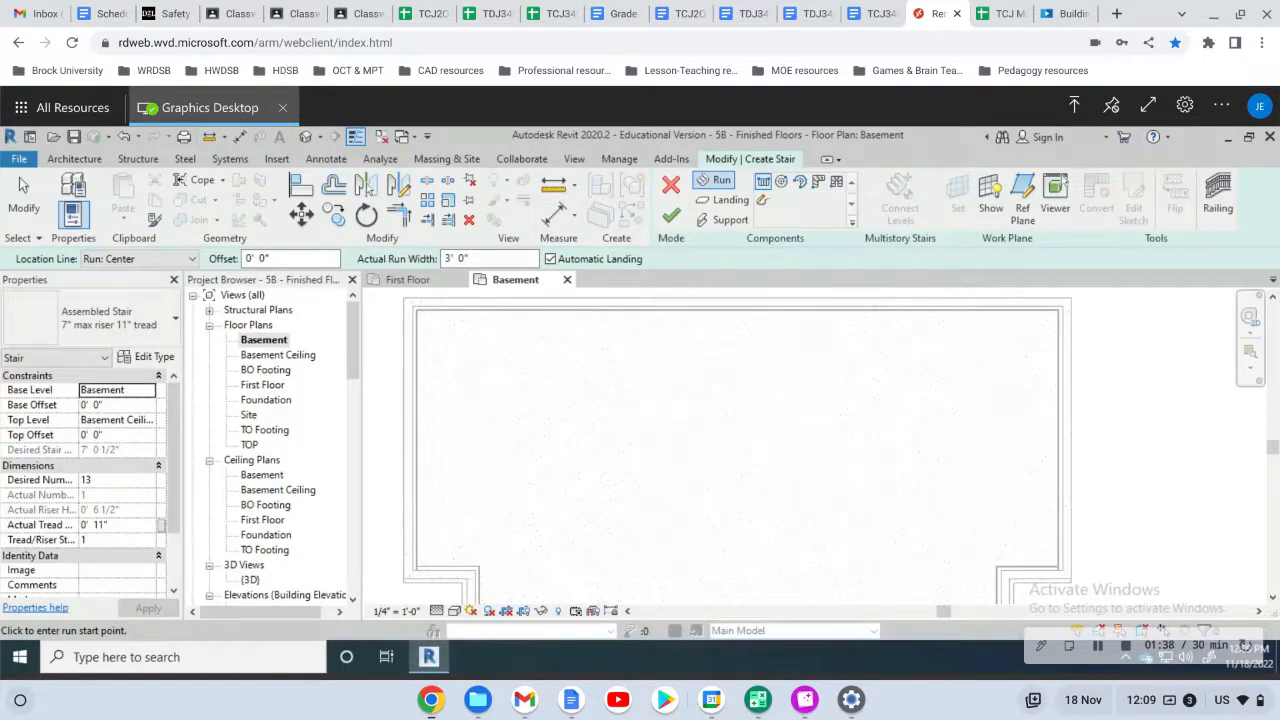
{"action": "left_click", "coordinate": [113, 420]}
{"action": "left_click", "coordinate": [148, 421]}
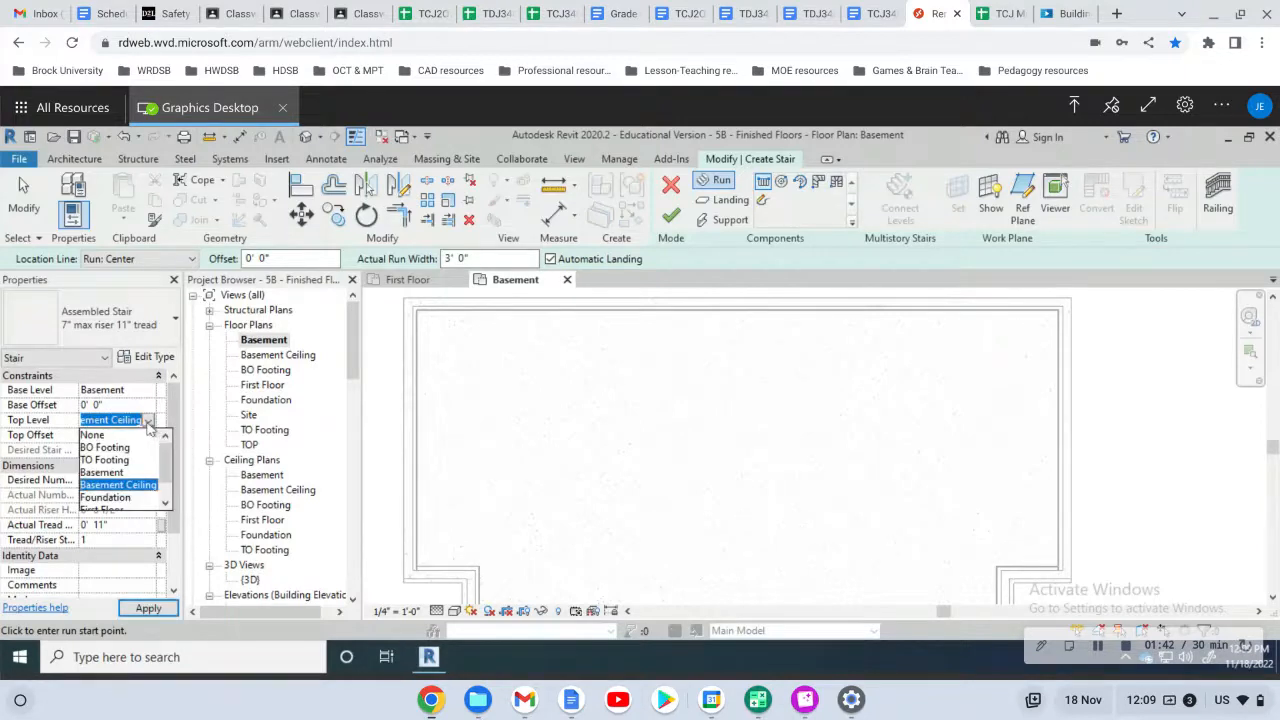
{"action": "left_click_drag", "start_coordinate": [166, 462], "coordinate": [160, 485]}
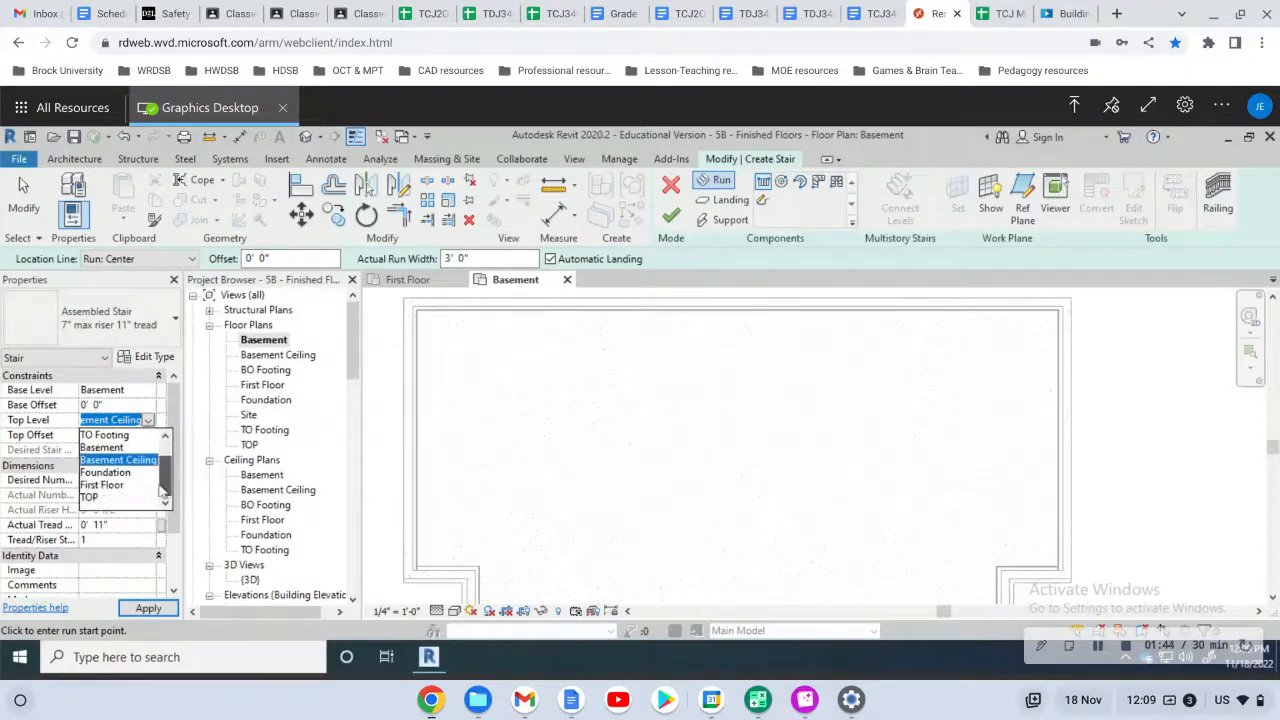
{"action": "left_click", "coordinate": [108, 485]}
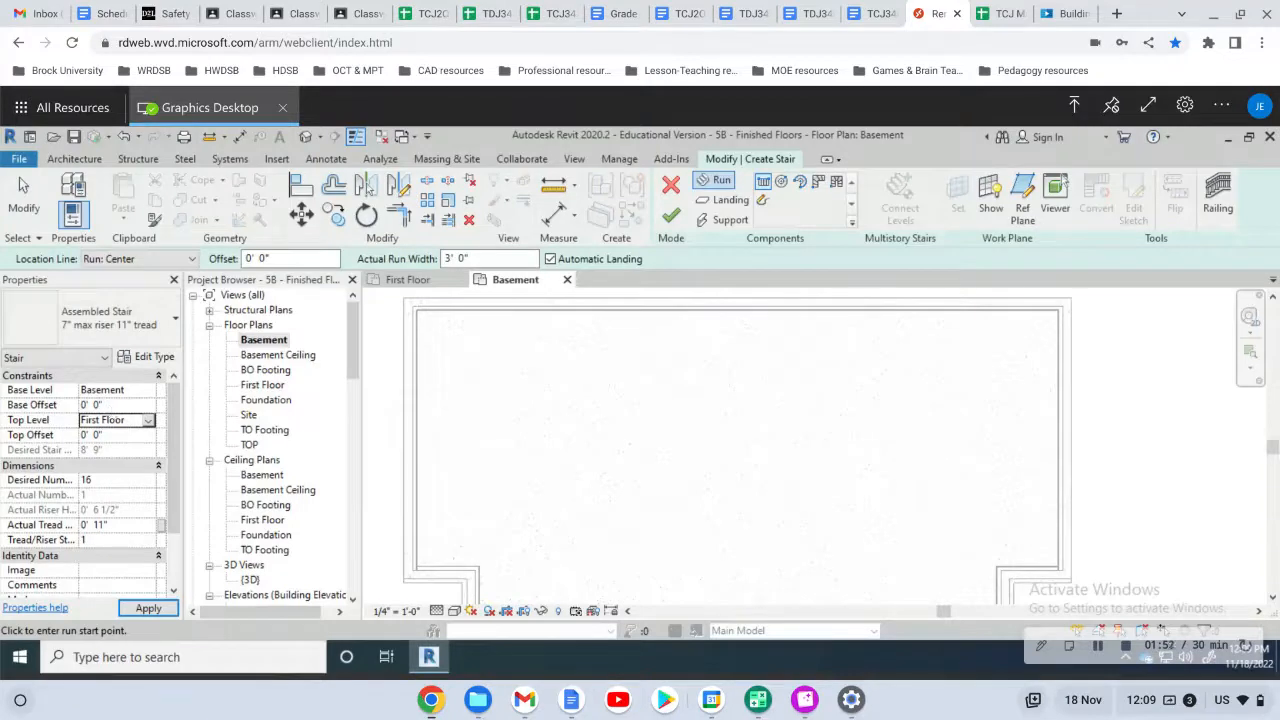
- Set both the base offset and the top offset of the stair to 1/4" and apply them
{"action": "left_click", "coordinate": [99, 405]}
{"action": "double_click", "coordinate": [98, 405]}
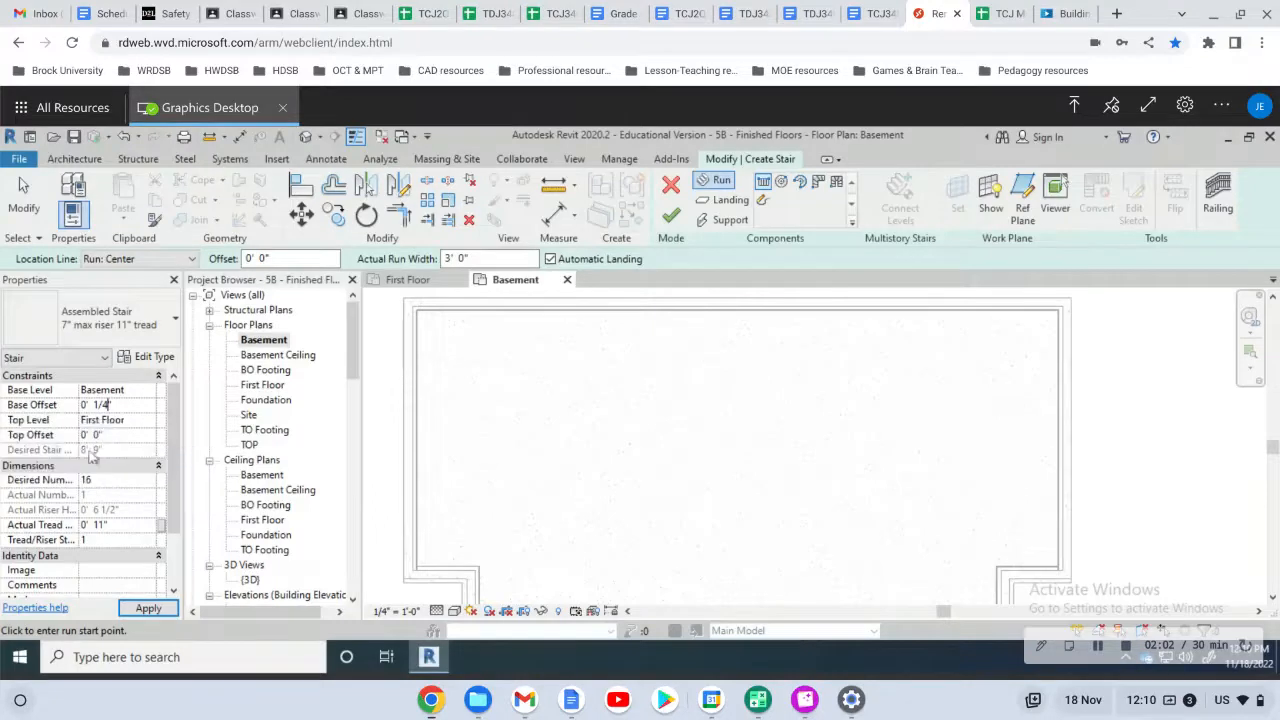
{"action": "left_click", "coordinate": [96, 435]}
{"action": "type", "text": "1/4"}
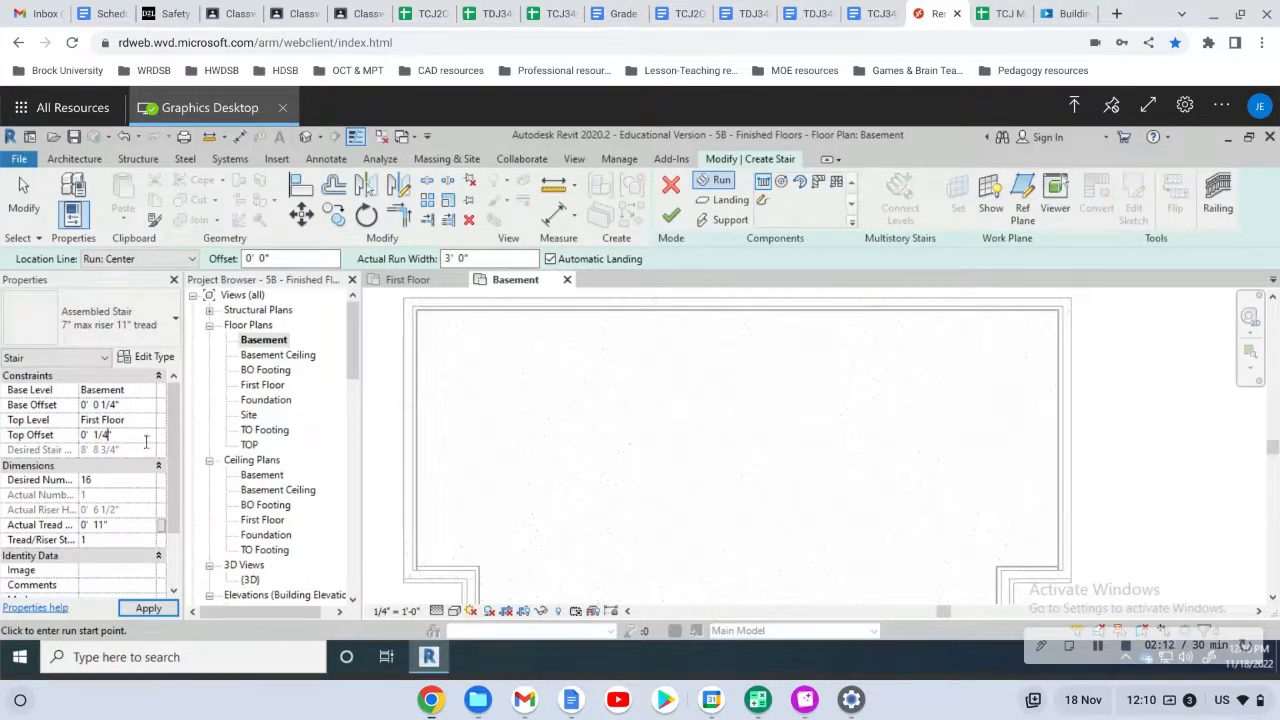
{"action": "left_click", "coordinate": [148, 609]}
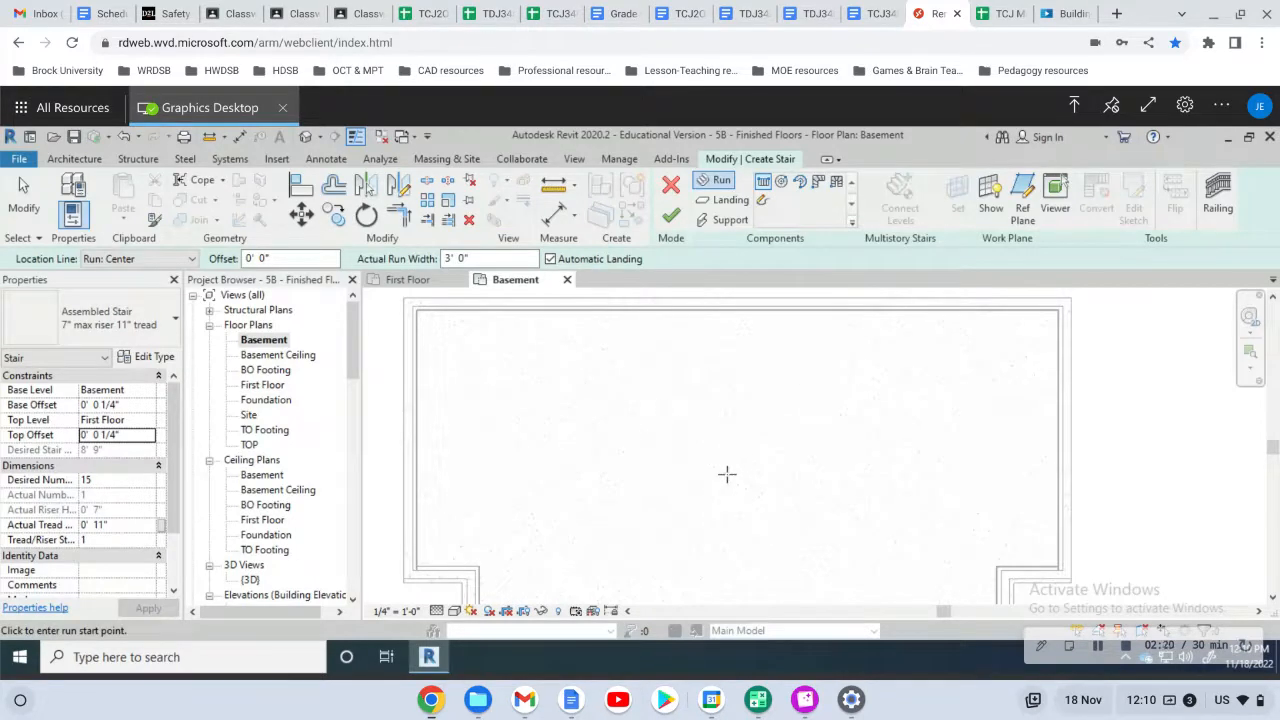
- Draw a U-shaped stair with an upward run of about 5'-6" and a parallel return run of about 6'-5", and finish it
{"action": "left_click", "coordinate": [727, 472]}
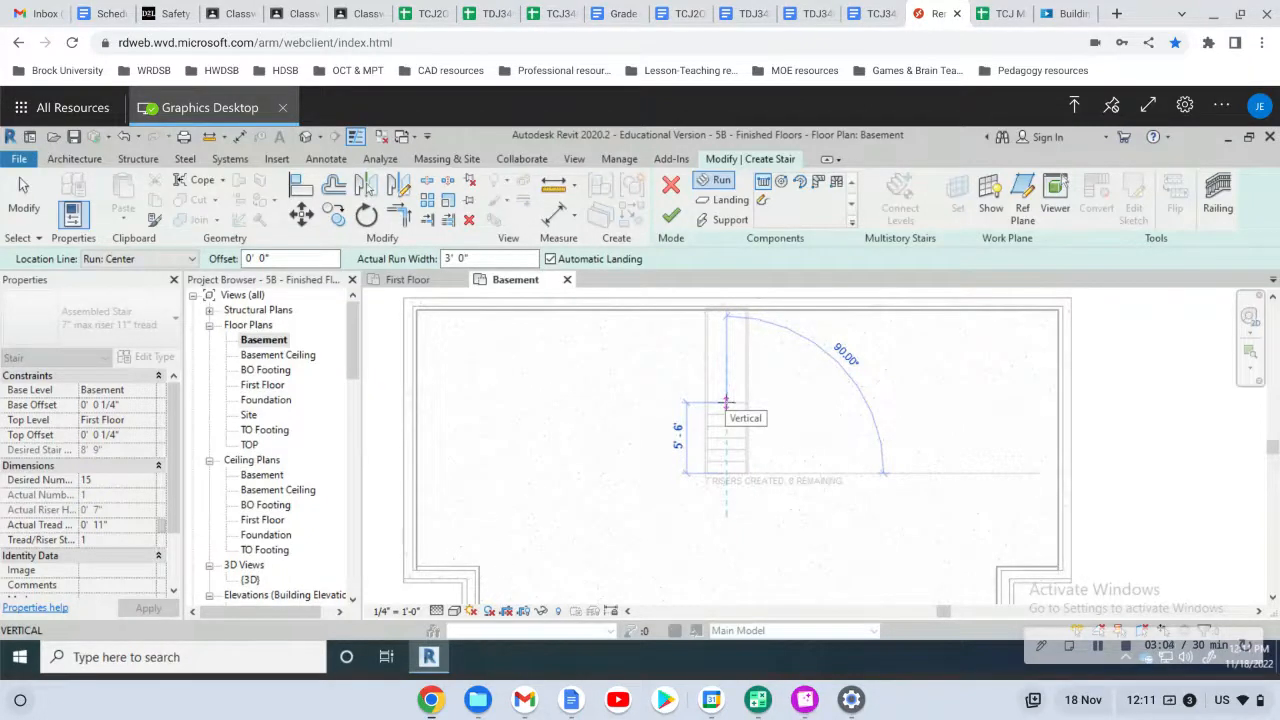
{"action": "left_click", "coordinate": [727, 402]}
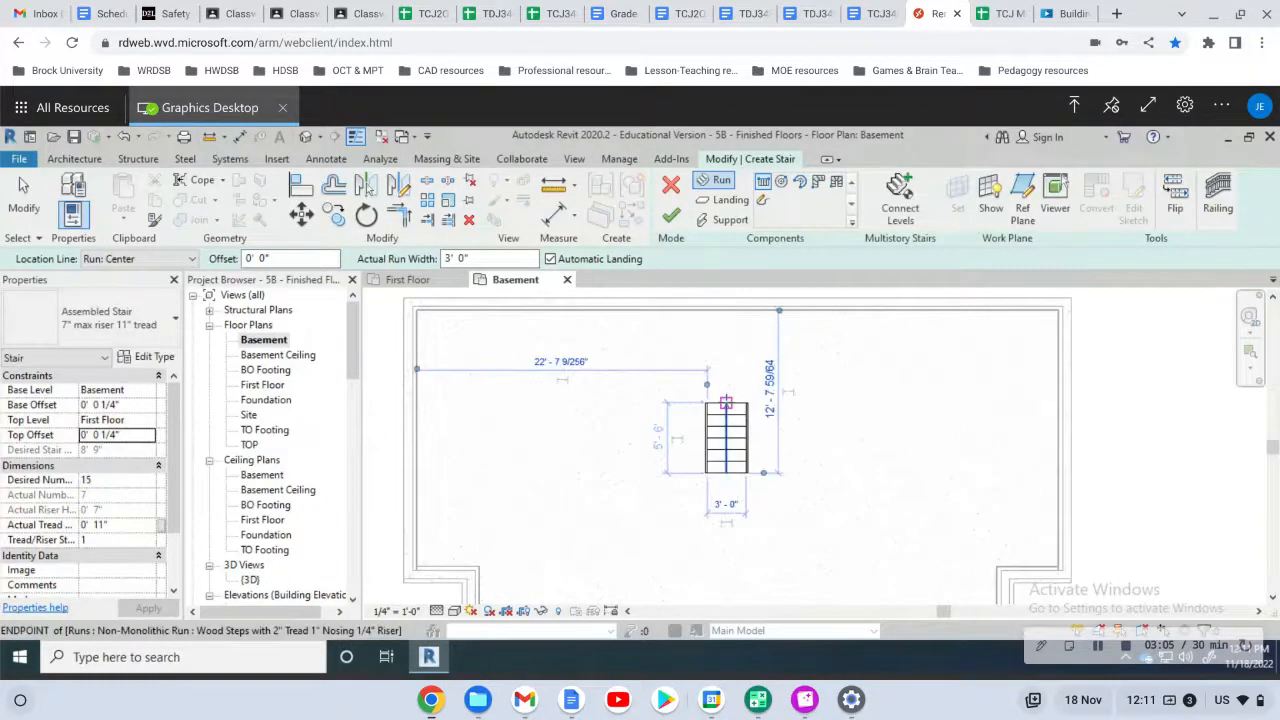
{"action": "left_click", "coordinate": [653, 402]}
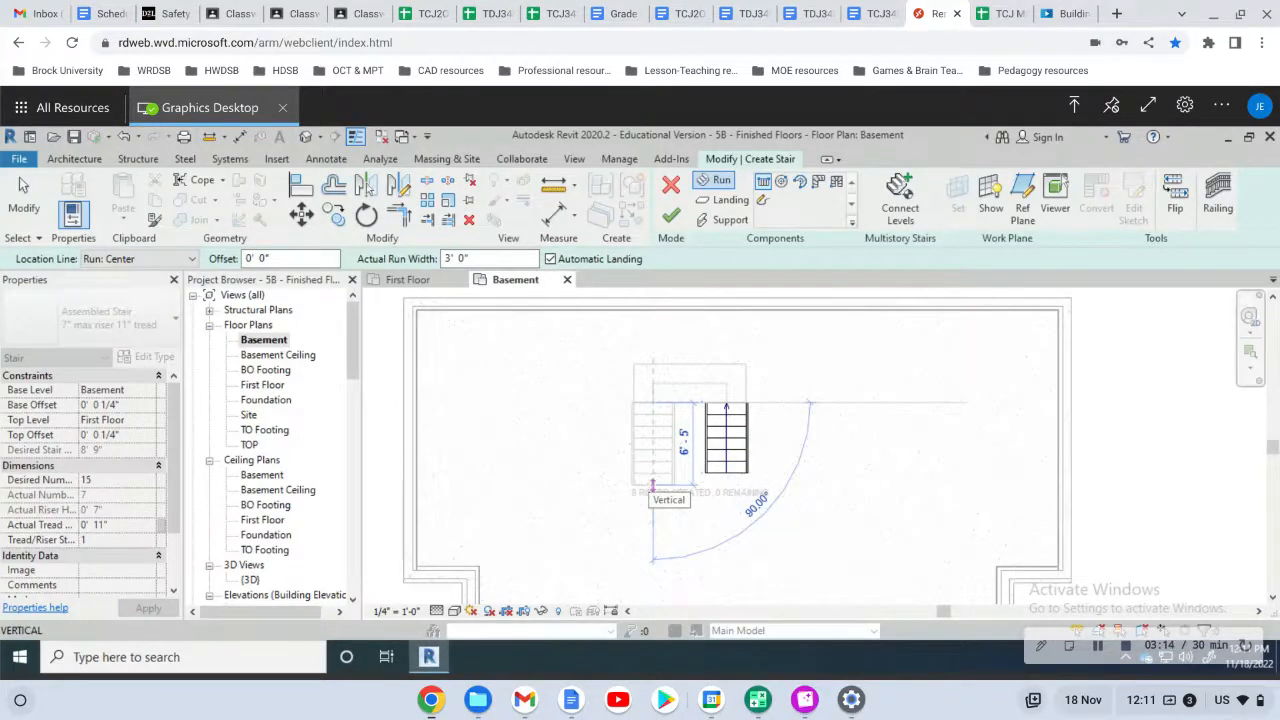
{"action": "left_click", "coordinate": [651, 484]}
{"action": "key", "text": "Escape"}
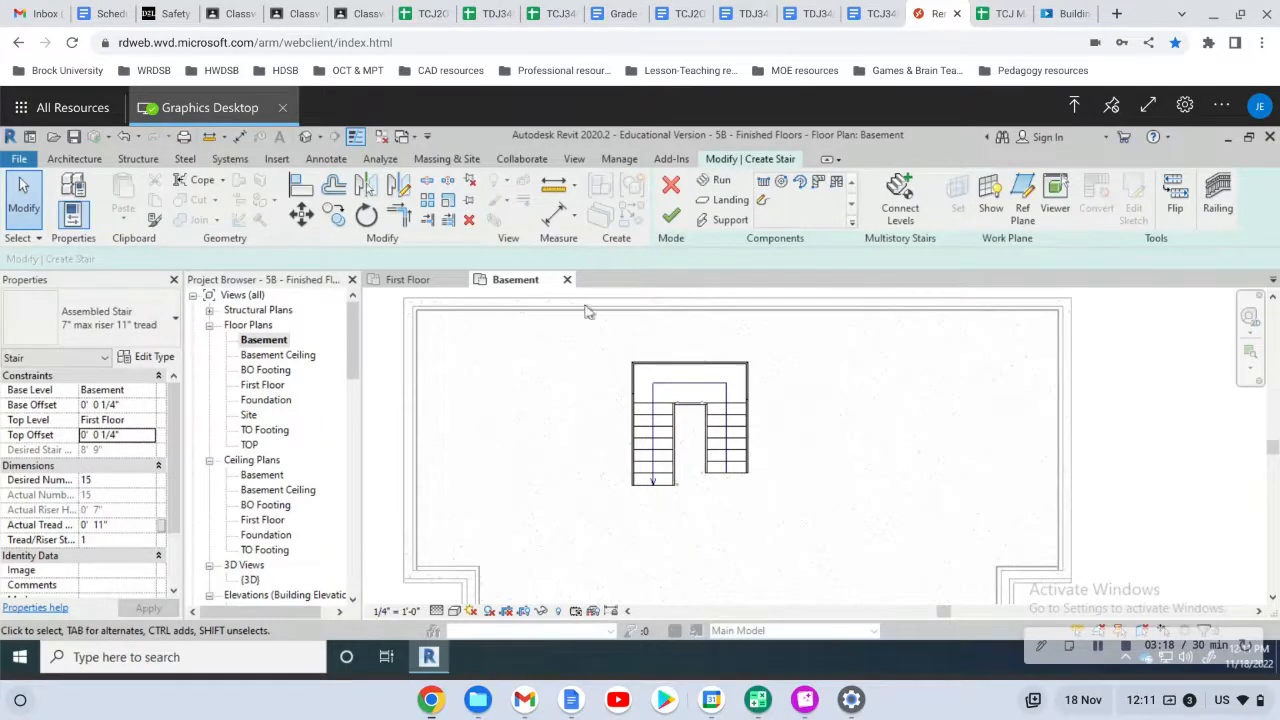
{"action": "left_click", "coordinate": [671, 216]}
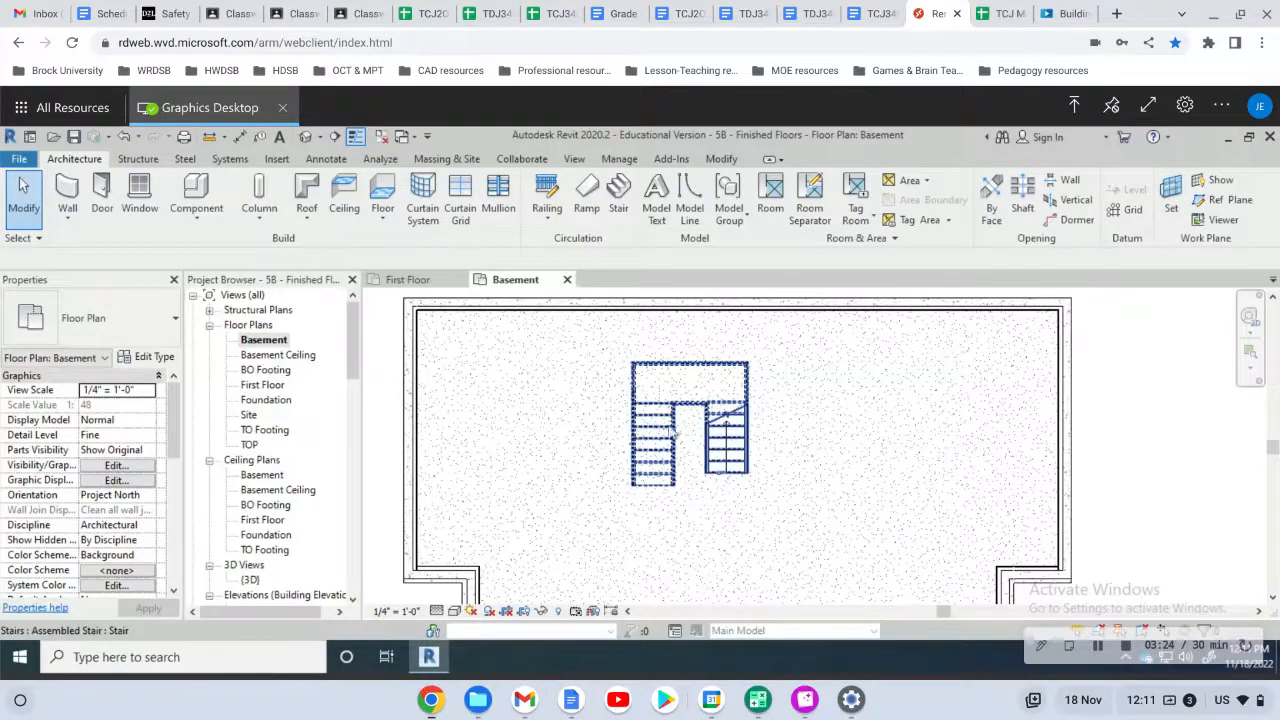
{"action": "left_click", "coordinate": [738, 442]}
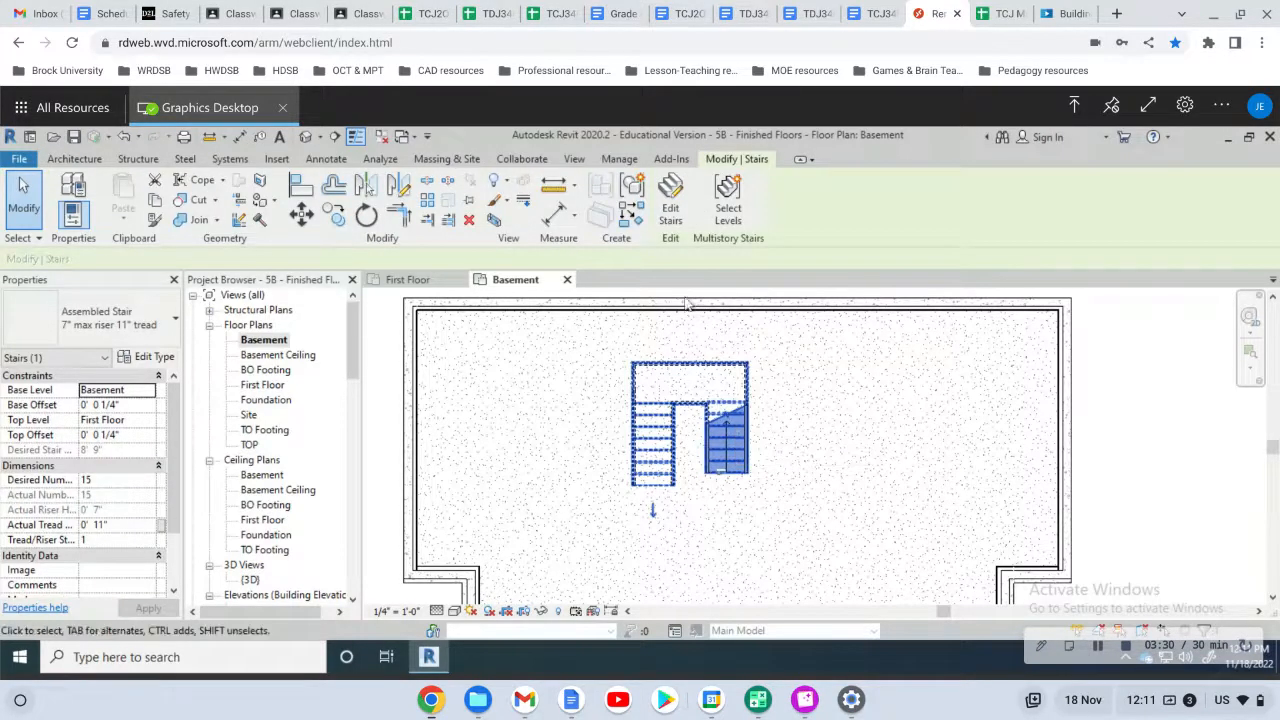
{"action": "left_click", "coordinate": [673, 200]}
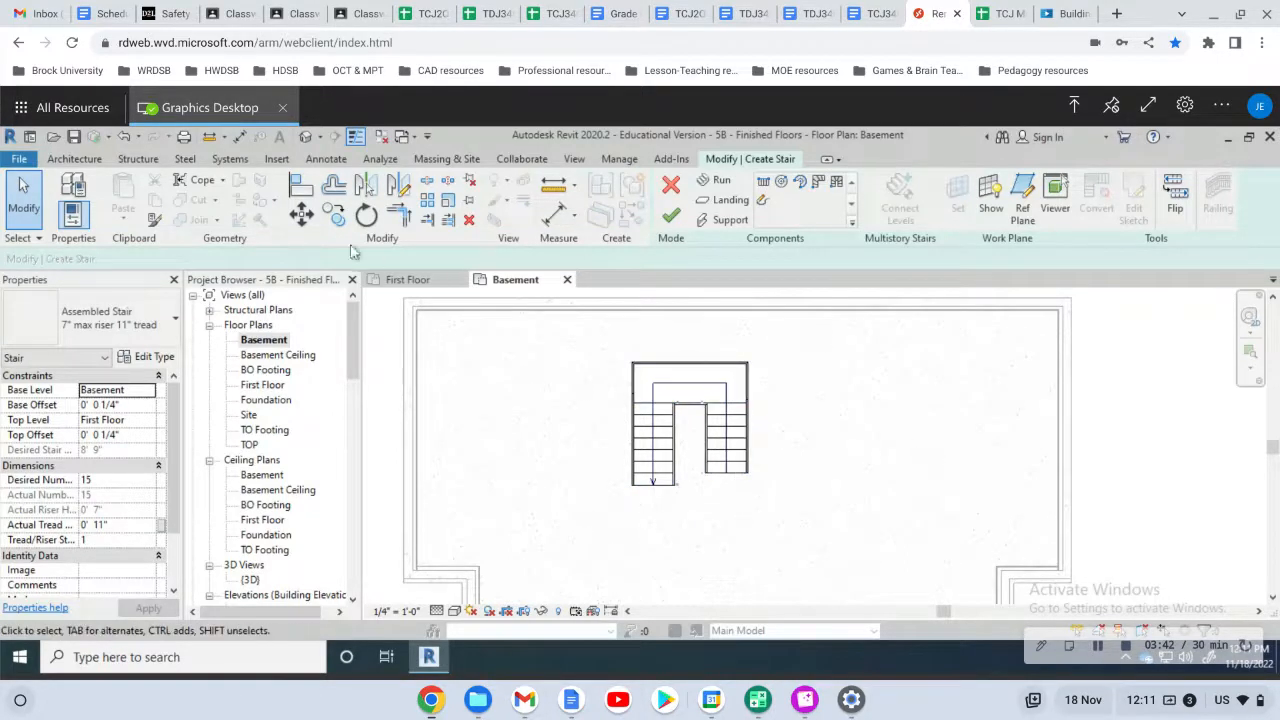
{"action": "left_click", "coordinate": [301, 213]}
{"action": "key", "text": "Escape"}
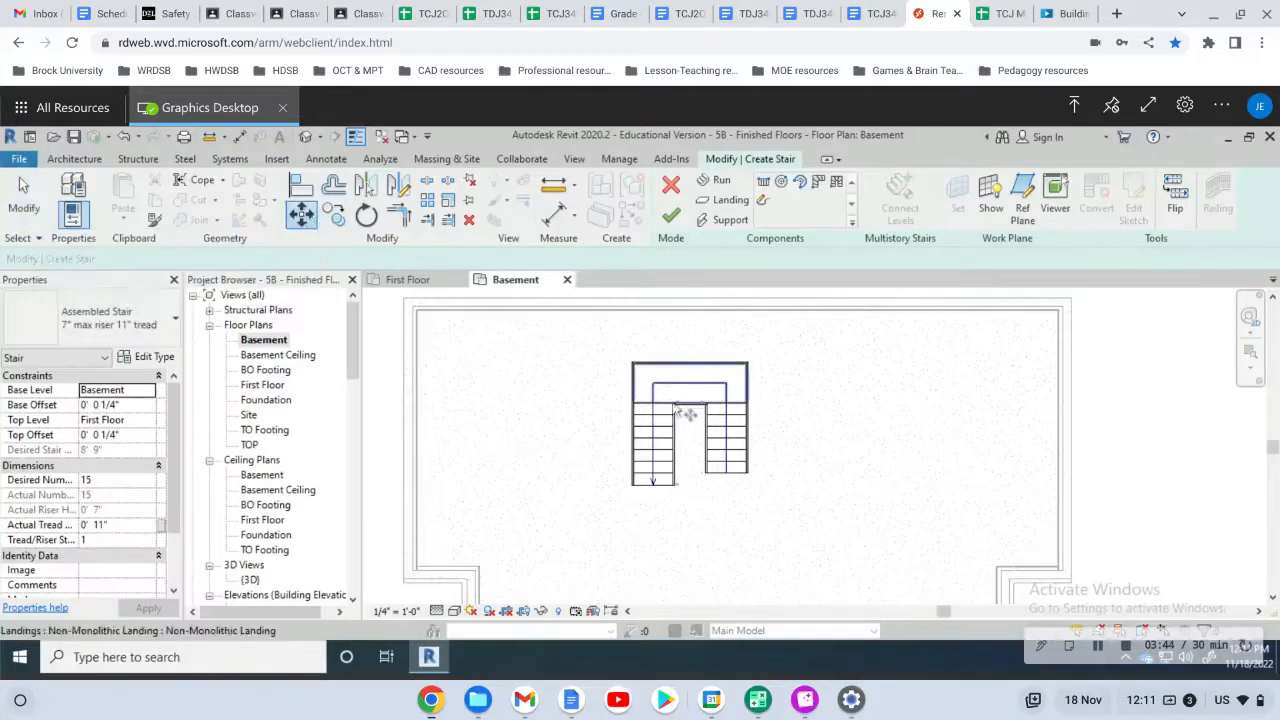
{"action": "scroll", "coordinate": [675, 410], "scroll_direction": "up", "scroll_amount": 2}
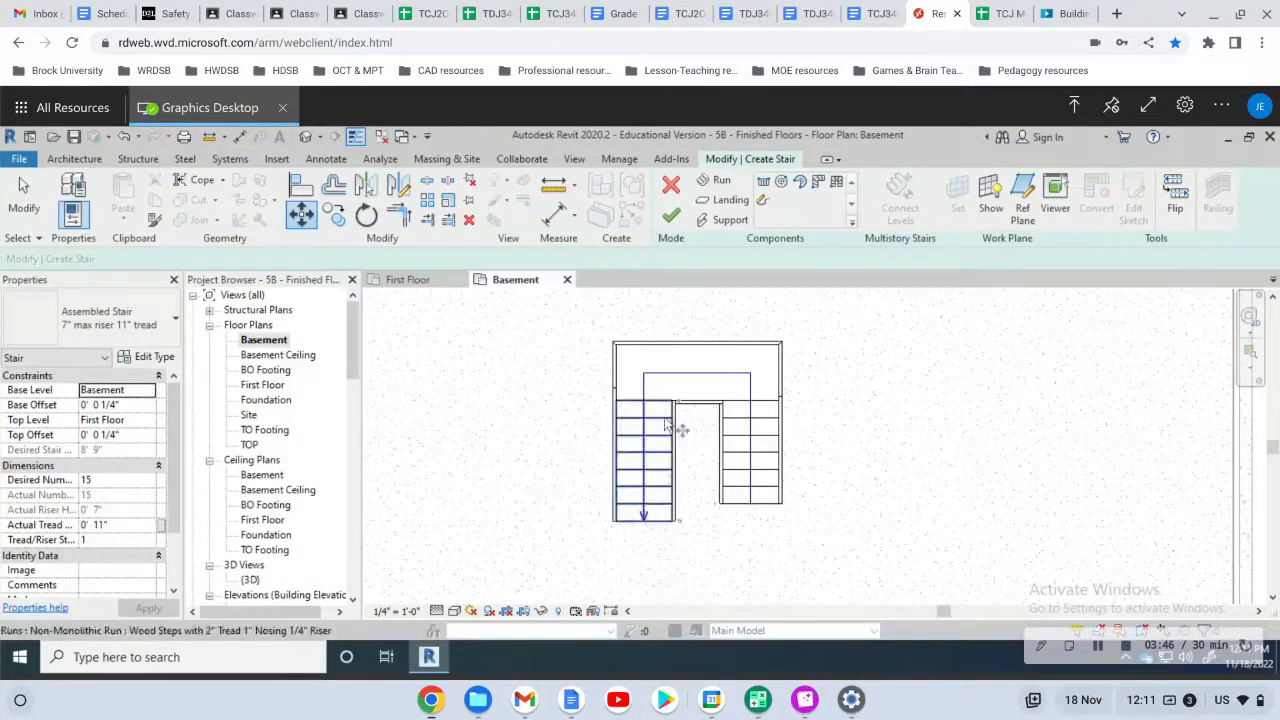
{"action": "left_click", "coordinate": [665, 421]}
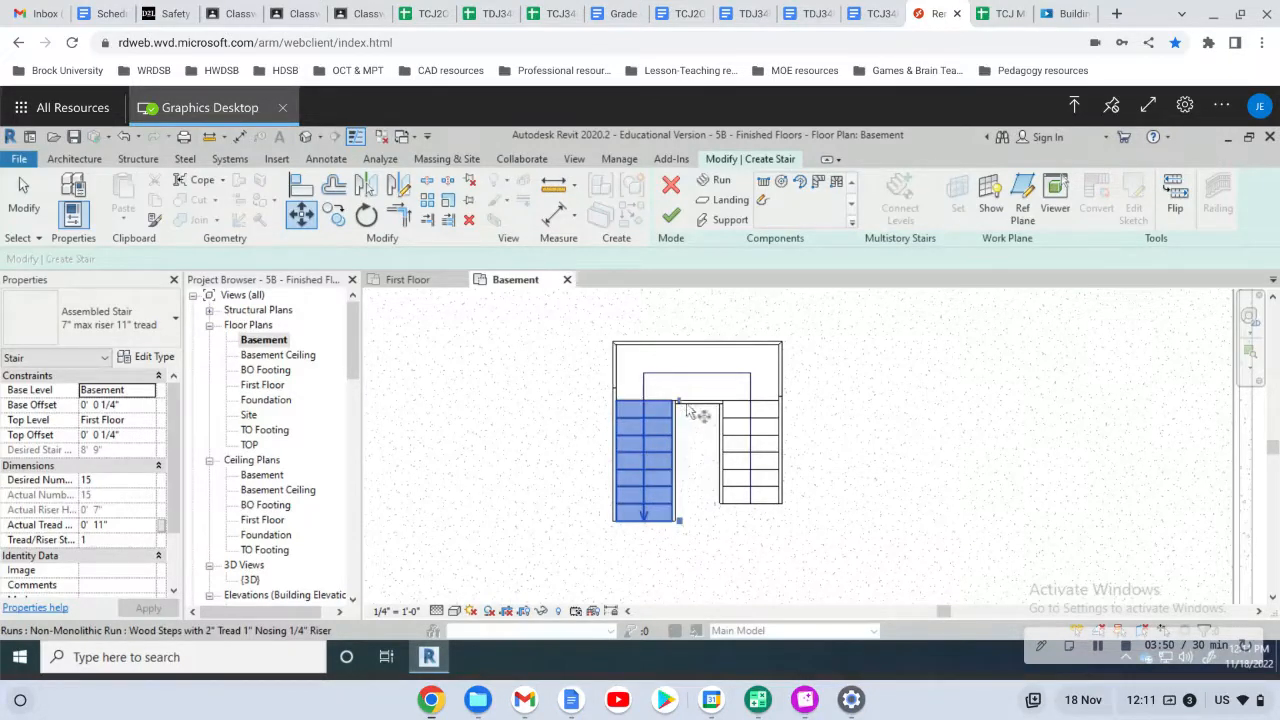
{"action": "left_click", "coordinate": [673, 190]}
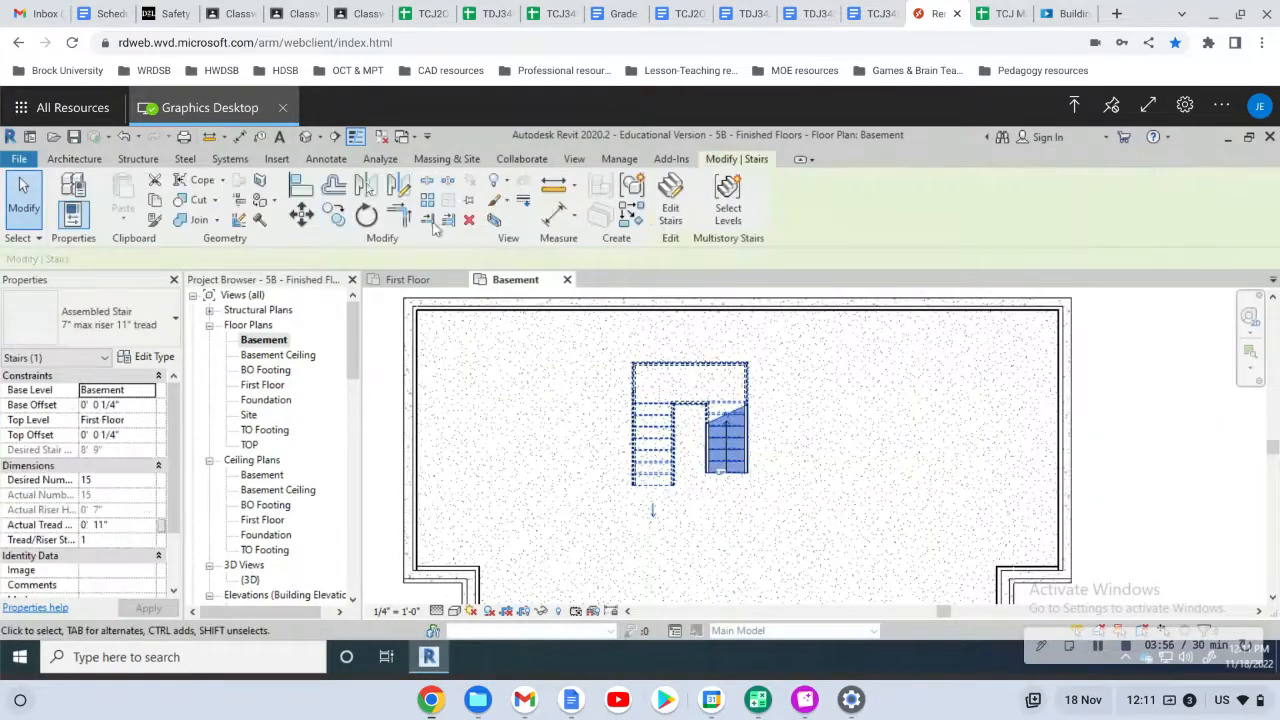
- Edit the stair, move its left run 2'-0" horizontally toward the right run, and finish the edit
{"action": "left_click", "coordinate": [668, 196]}
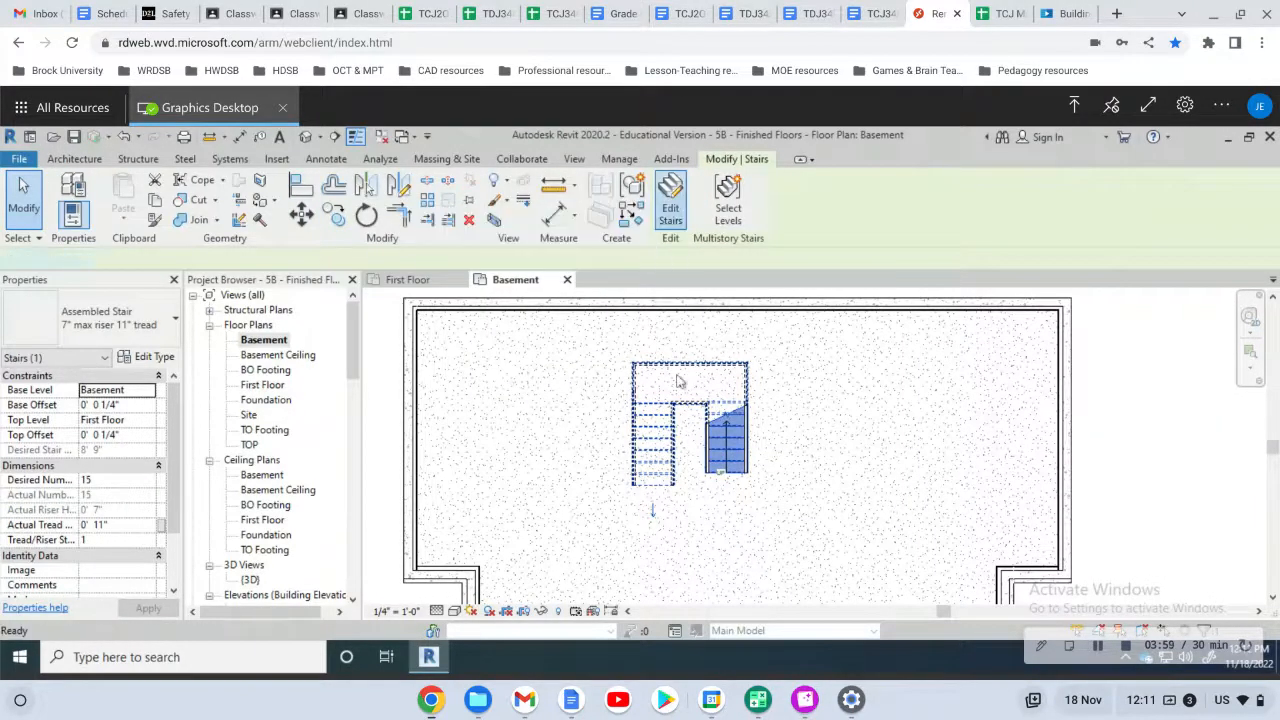
{"action": "left_click", "coordinate": [301, 213]}
{"action": "left_click", "coordinate": [662, 424]}
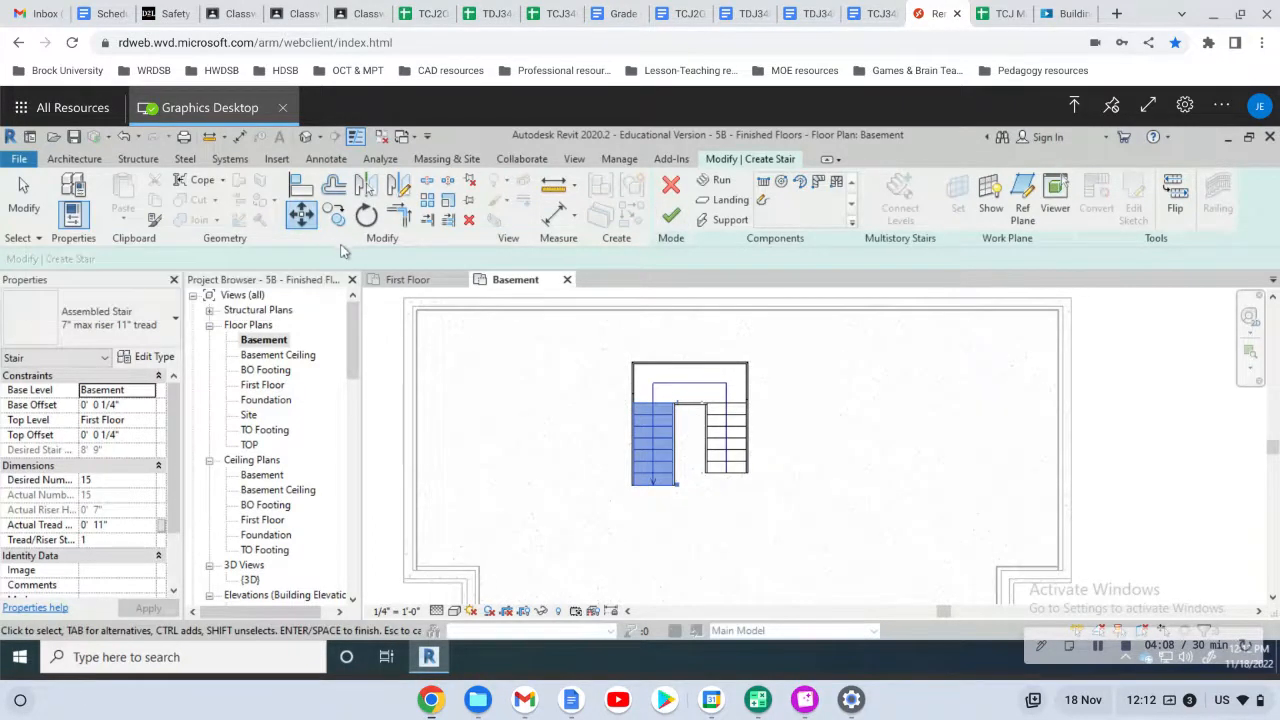
{"action": "key", "text": "Escape"}
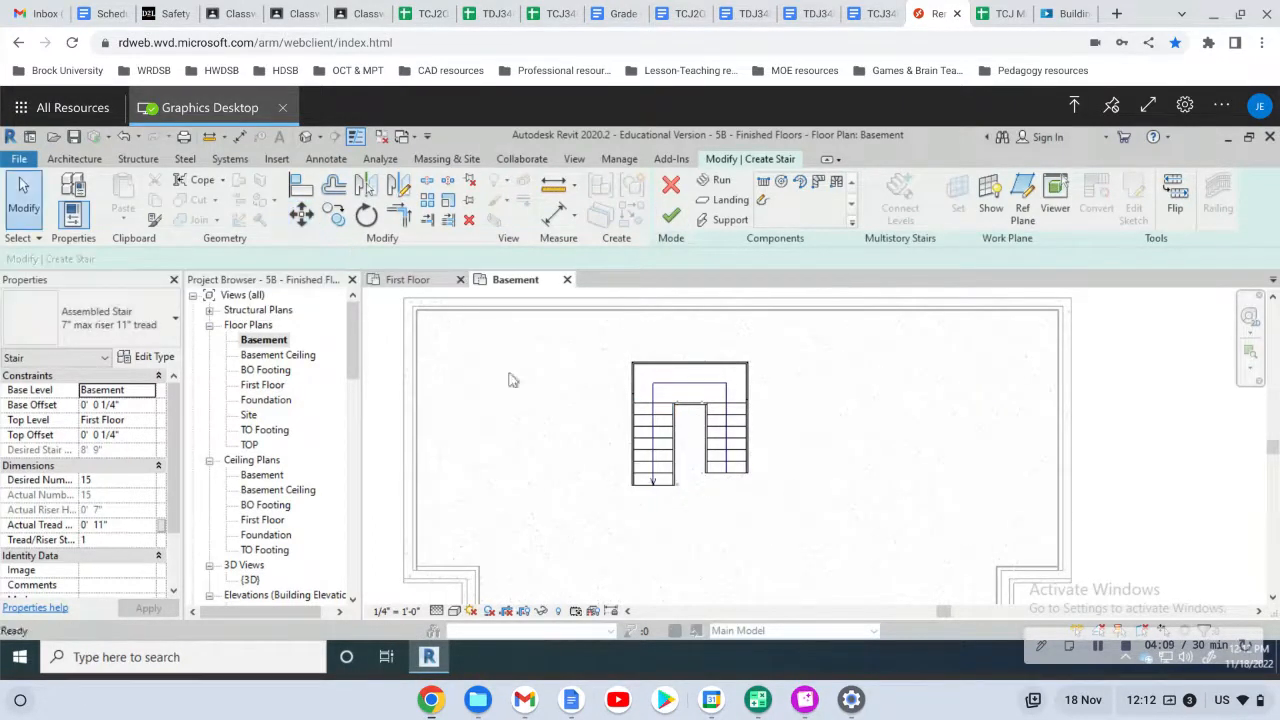
{"action": "left_click", "coordinate": [663, 428]}
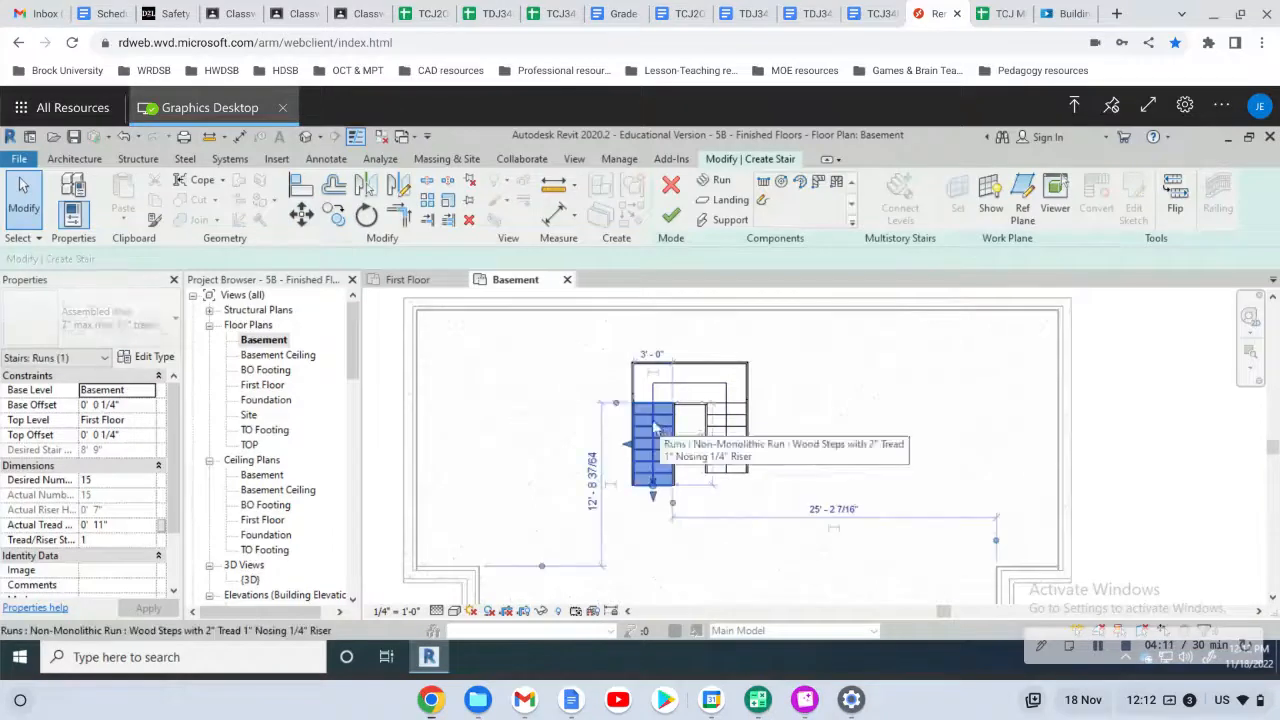
{"action": "left_click", "coordinate": [302, 214]}
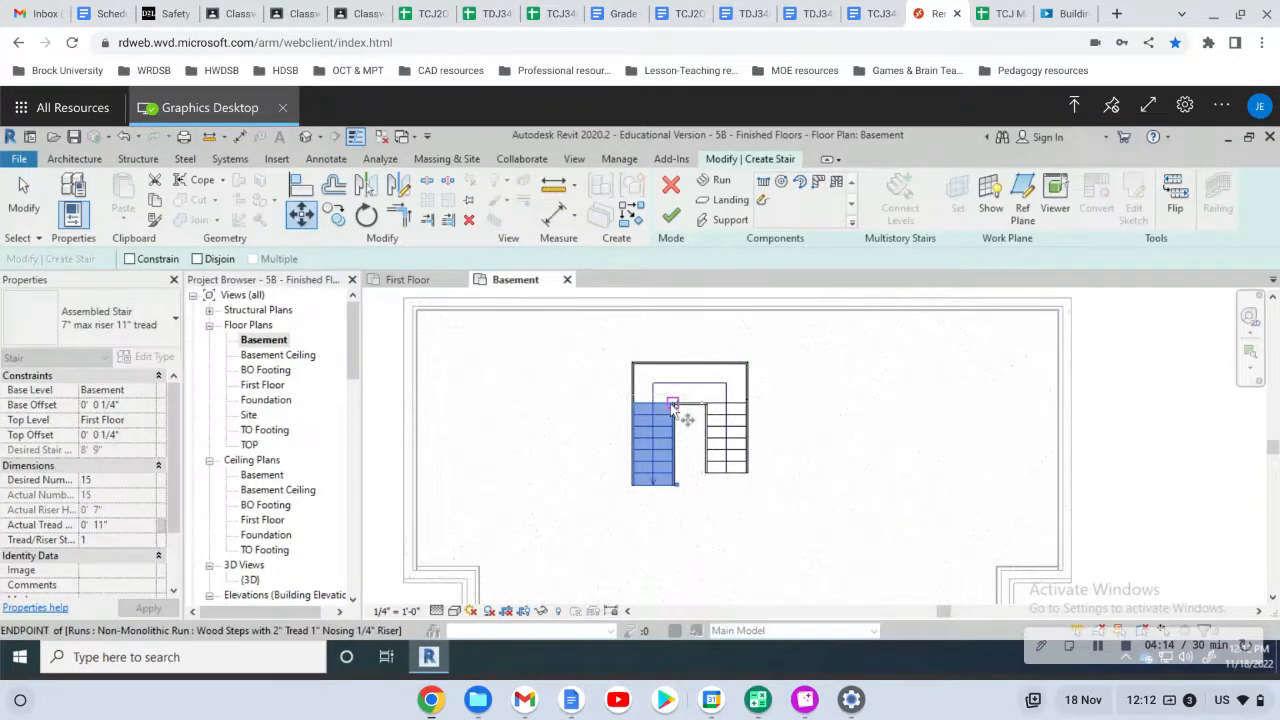
{"action": "left_click", "coordinate": [672, 404]}
{"action": "scroll", "coordinate": [698, 410], "scroll_direction": "up", "scroll_amount": 3}
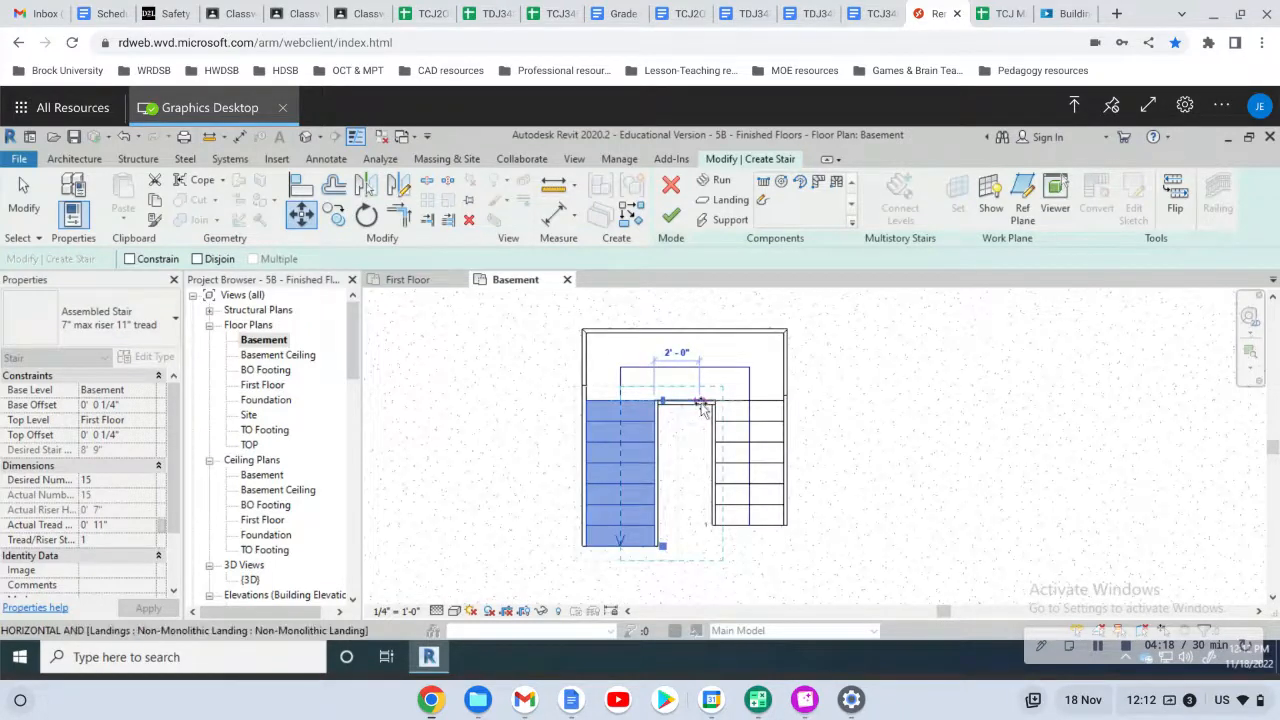
{"action": "left_click", "coordinate": [700, 405]}
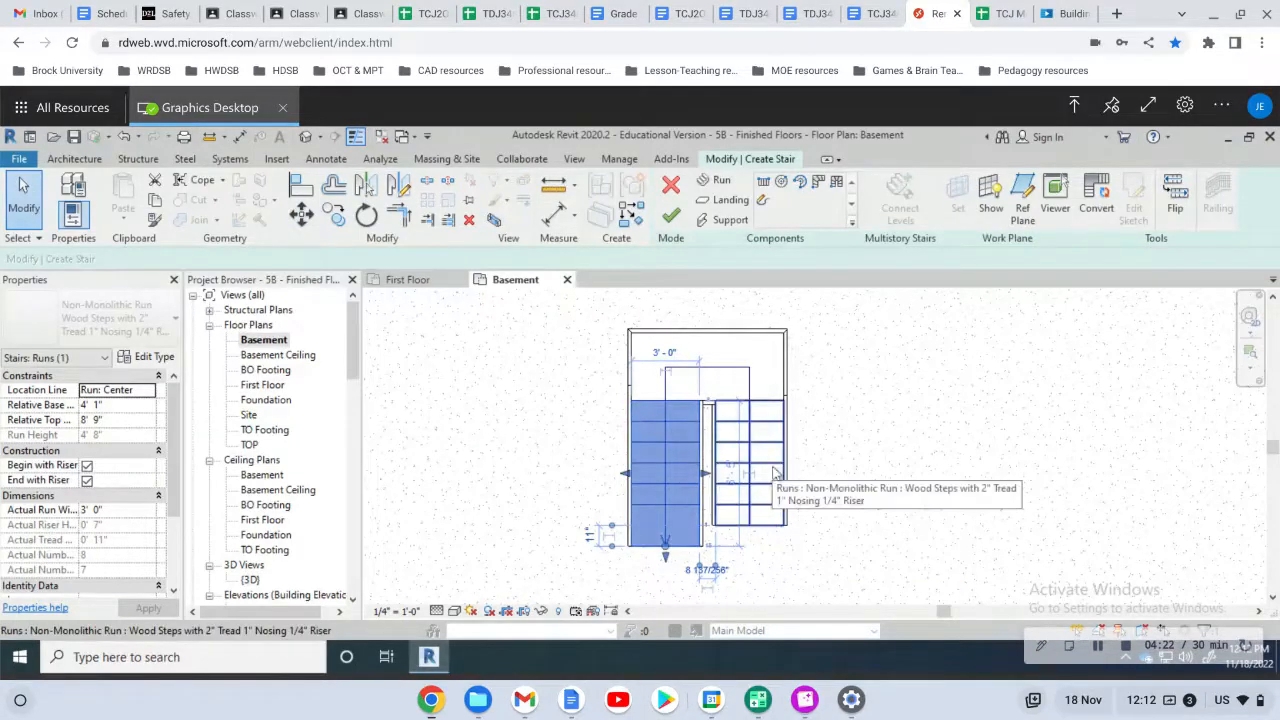
{"action": "left_click", "coordinate": [671, 214]}
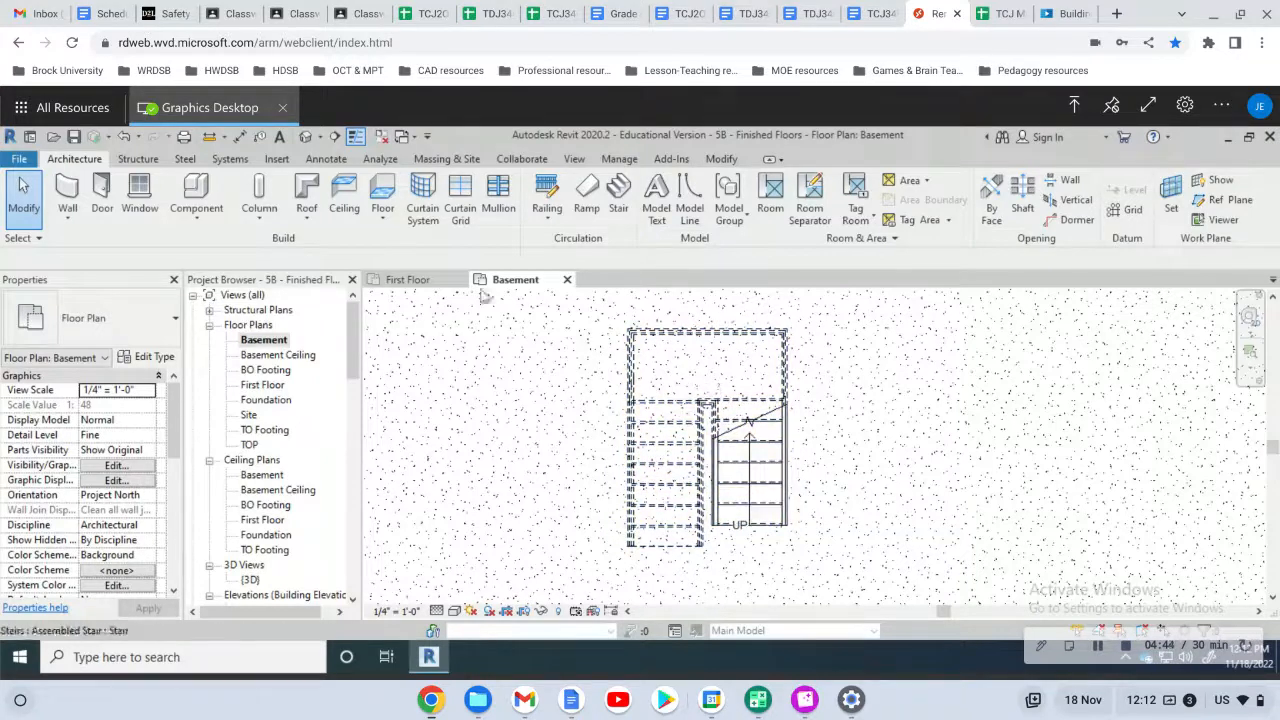
- Examine in the 3D view how the stair meets the first floor, looking down into the house
{"action": "left_click", "coordinate": [306, 136]}
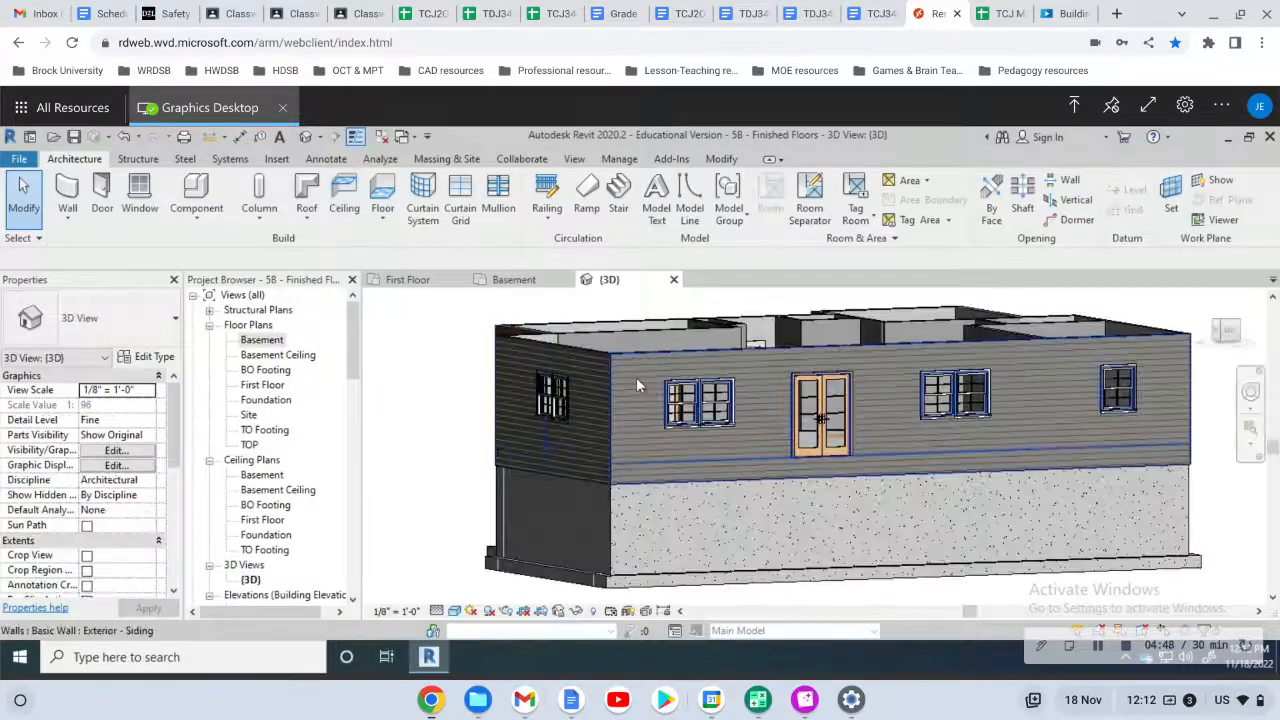
{"action": "middle_click_drag", "start_coordinate": [638, 367], "coordinate": [815, 352], "text": "shift"}
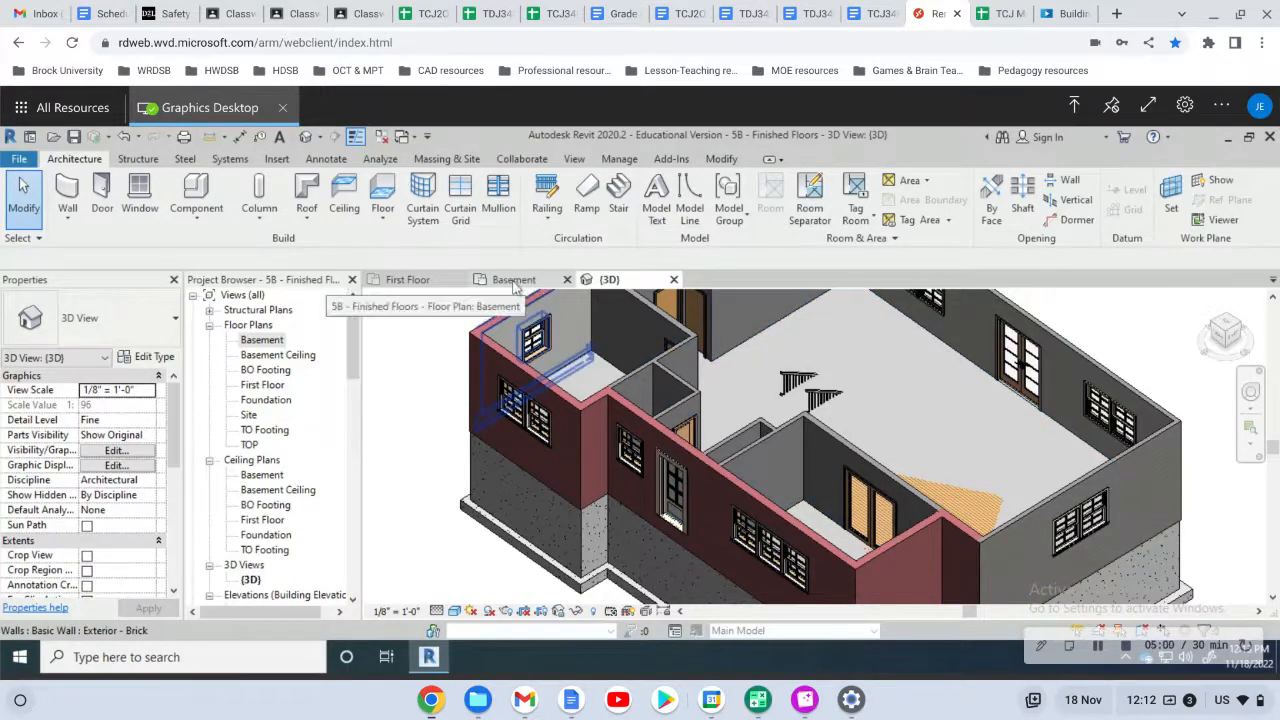
- In the Basement plan, start a shaft opening and draw its left boundary line along the stair's outer edge up to the landing corner
{"action": "left_click", "coordinate": [515, 281]}
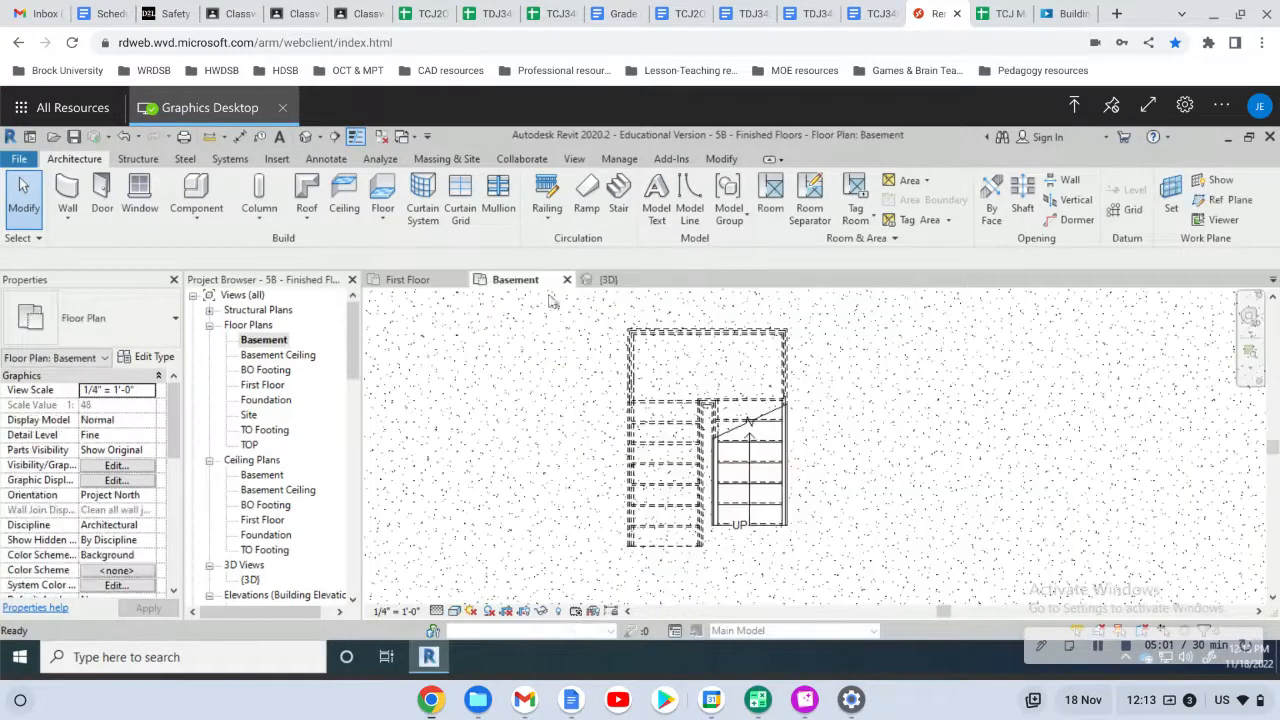
{"action": "left_click", "coordinate": [1022, 200]}
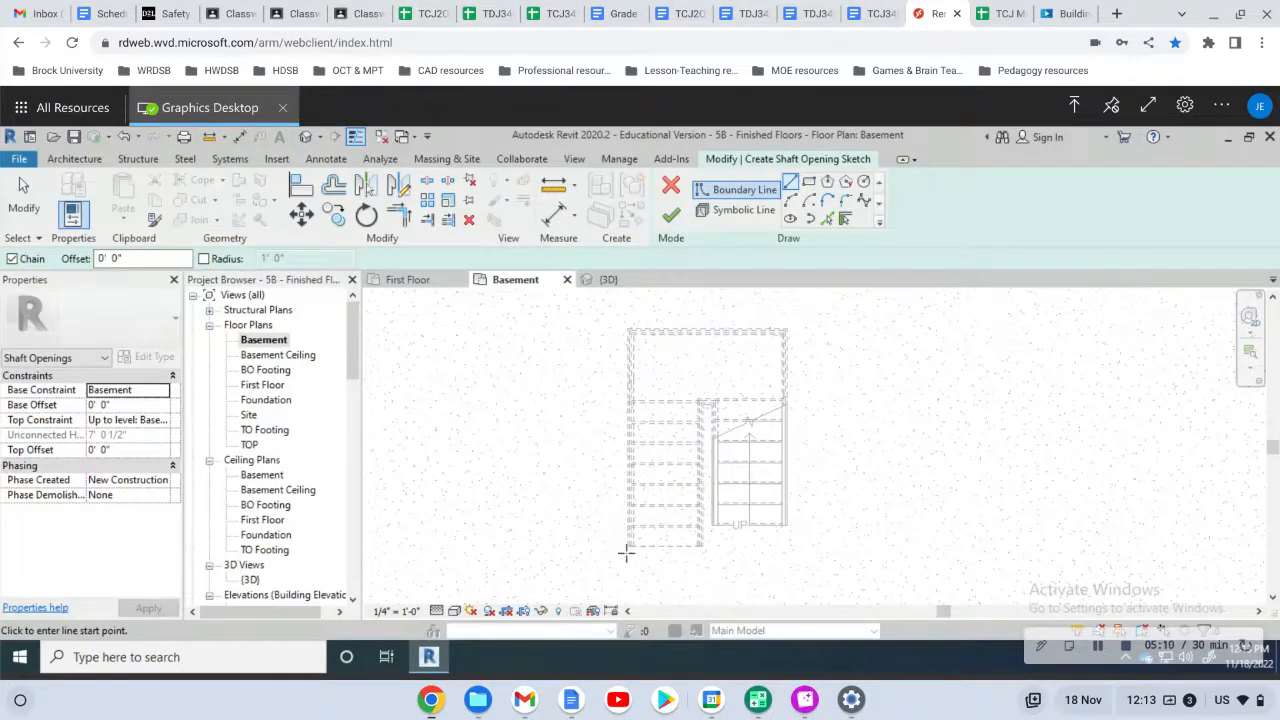
{"action": "scroll", "coordinate": [620, 540], "scroll_direction": "up", "scroll_amount": 3}
{"action": "scroll", "coordinate": [620, 551], "scroll_direction": "up", "scroll_amount": 4}
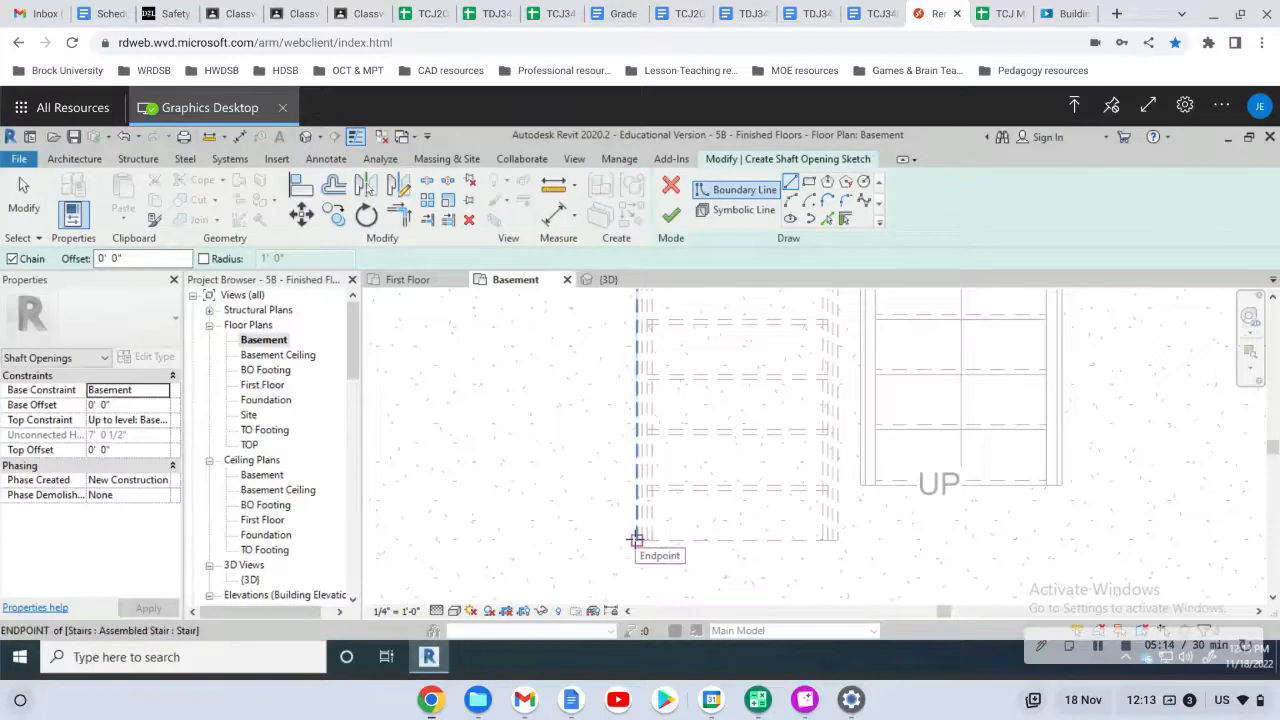
{"action": "left_click", "coordinate": [636, 540]}
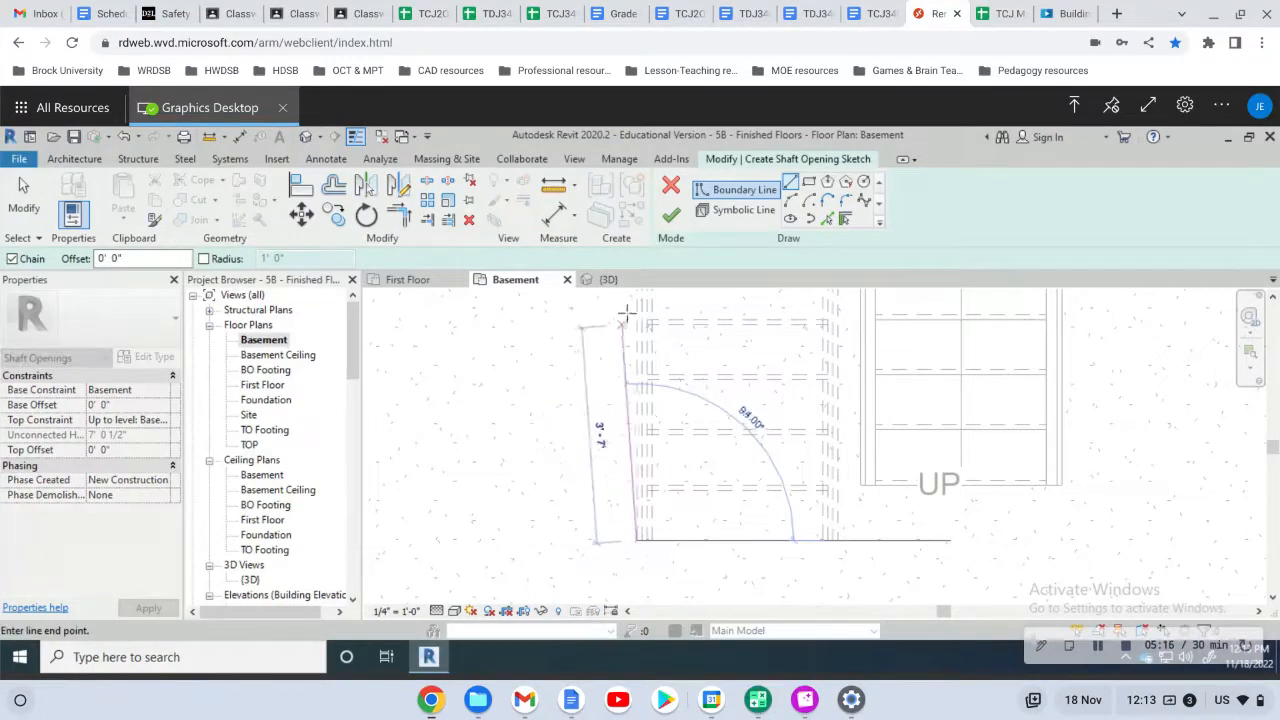
{"action": "scroll", "coordinate": [631, 329], "scroll_direction": "down", "scroll_amount": 3}
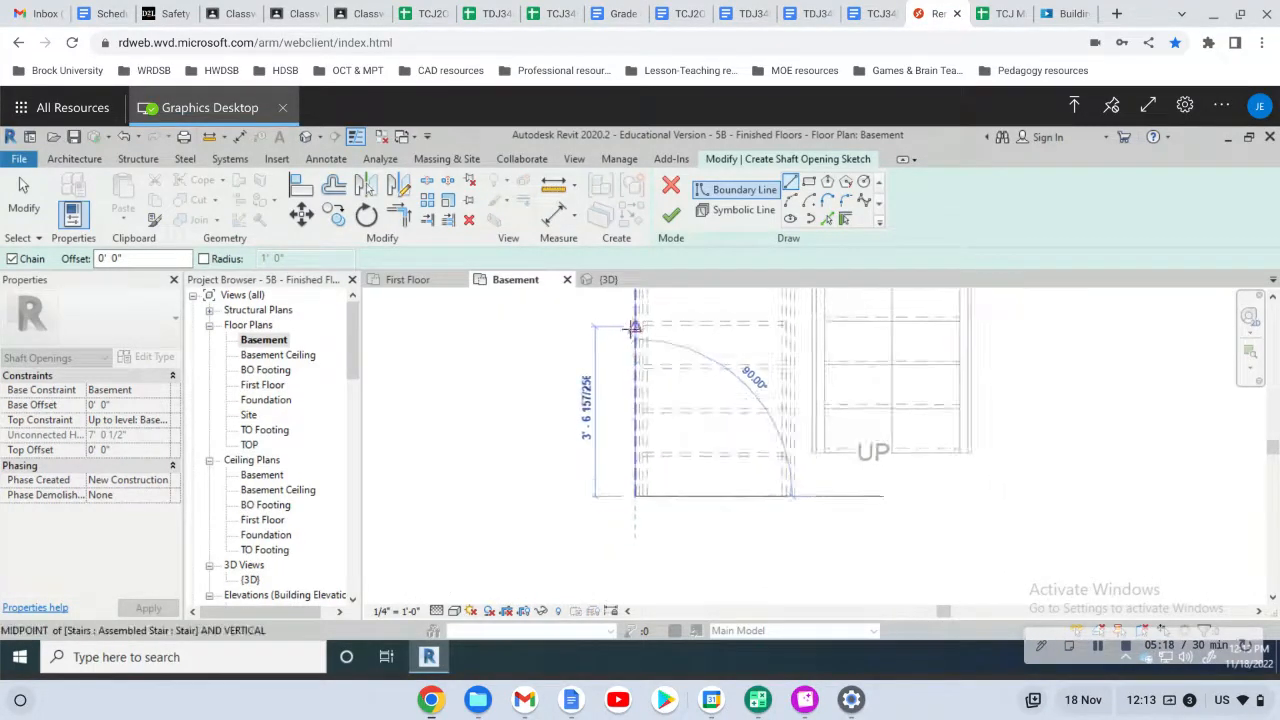
{"action": "middle_click_drag", "start_coordinate": [644, 367], "coordinate": [655, 486]}
{"action": "scroll", "coordinate": [632, 357], "scroll_direction": "down", "scroll_amount": 1}
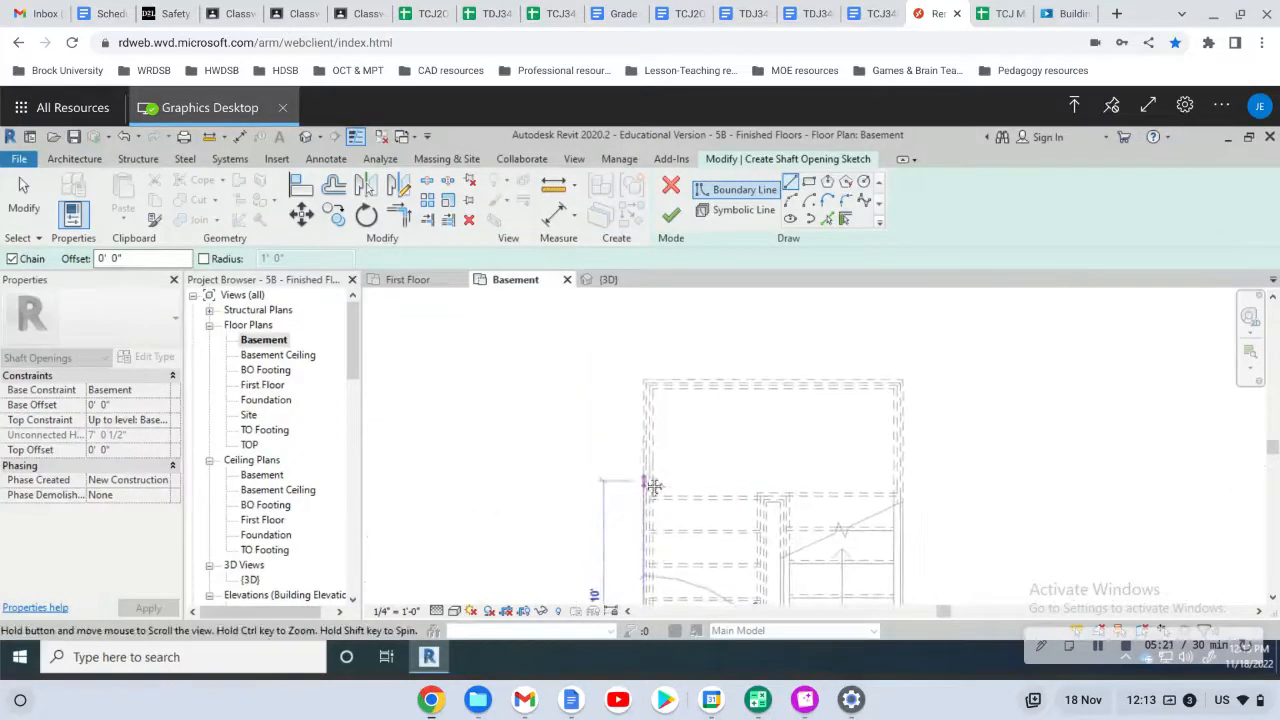
{"action": "left_click", "coordinate": [643, 379]}
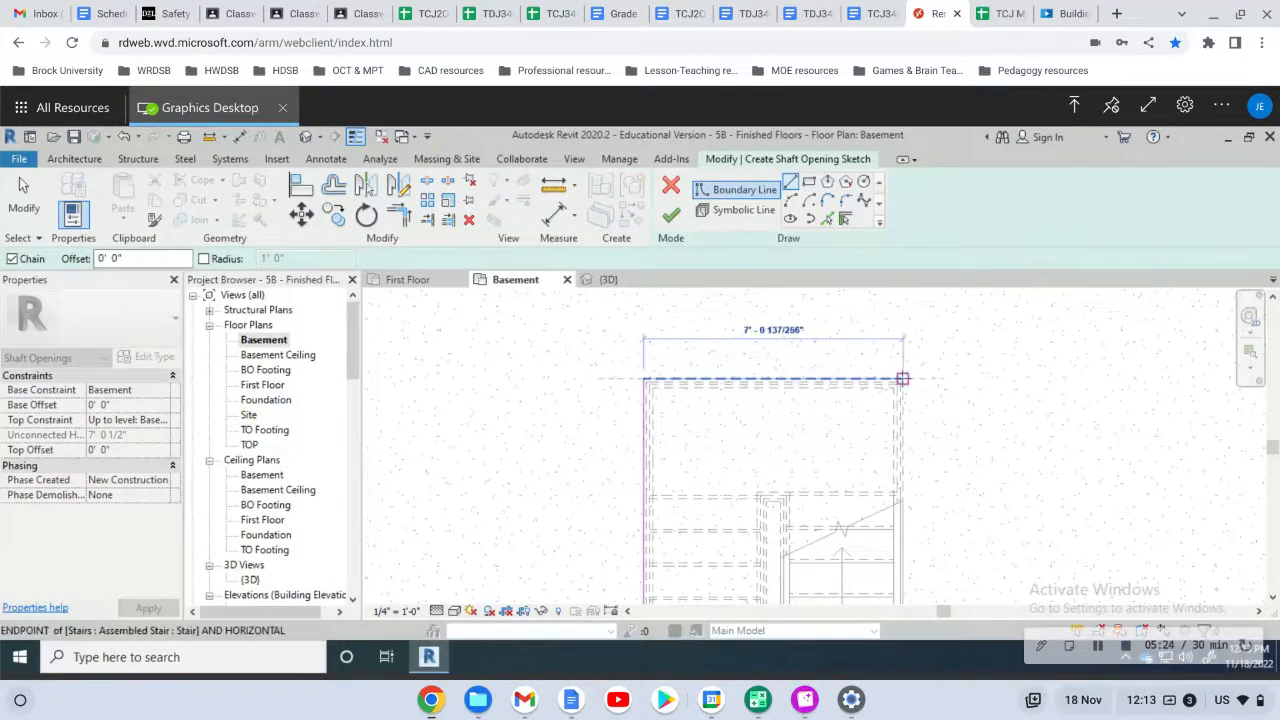
- Complete the rectangular shaft boundary around the whole stair, about 7'-0 1/2" wide and 9'-7" long, and finish the sketch
{"action": "left_click", "coordinate": [902, 379]}
{"action": "mouse_move", "coordinate": [909, 482]}
{"action": "middle_mouse_down"}
{"action": "mouse_move", "coordinate": [907, 405]}
{"action": "mouse_move", "coordinate": [923, 486]}
{"action": "mouse_move", "coordinate": [914, 424]}
{"action": "middle_mouse_up"}
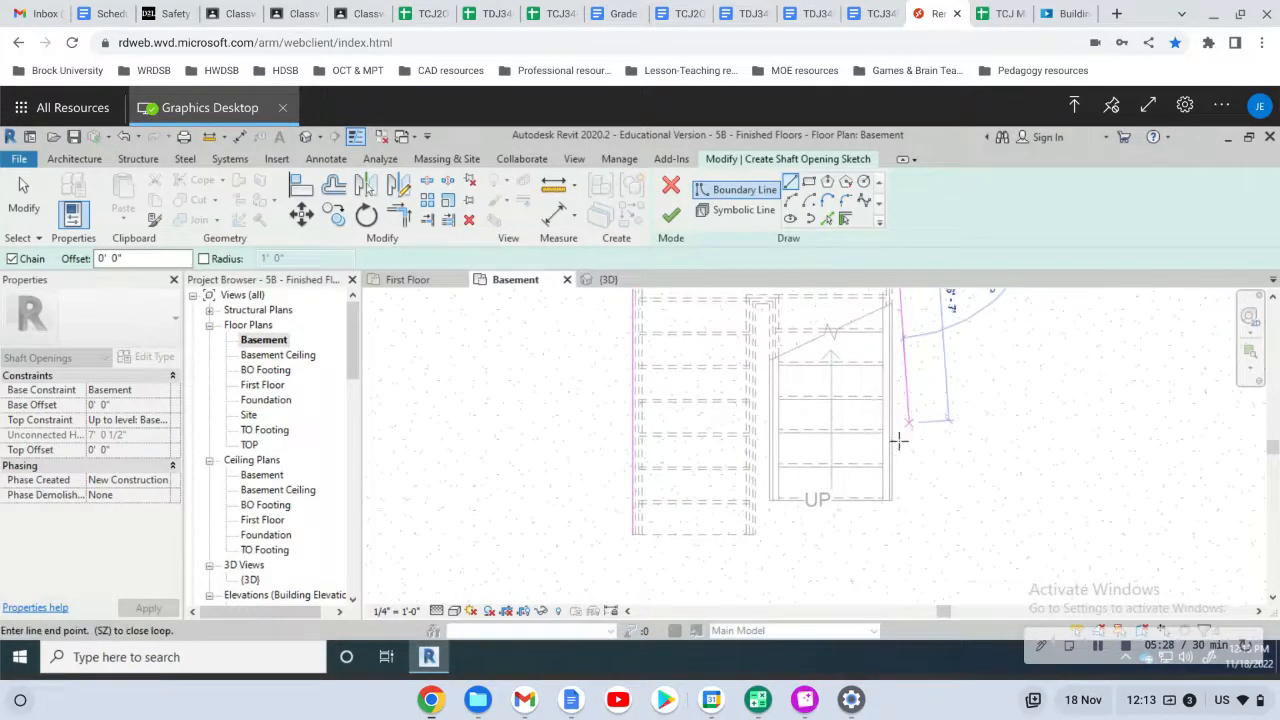
{"action": "left_click", "coordinate": [892, 532]}
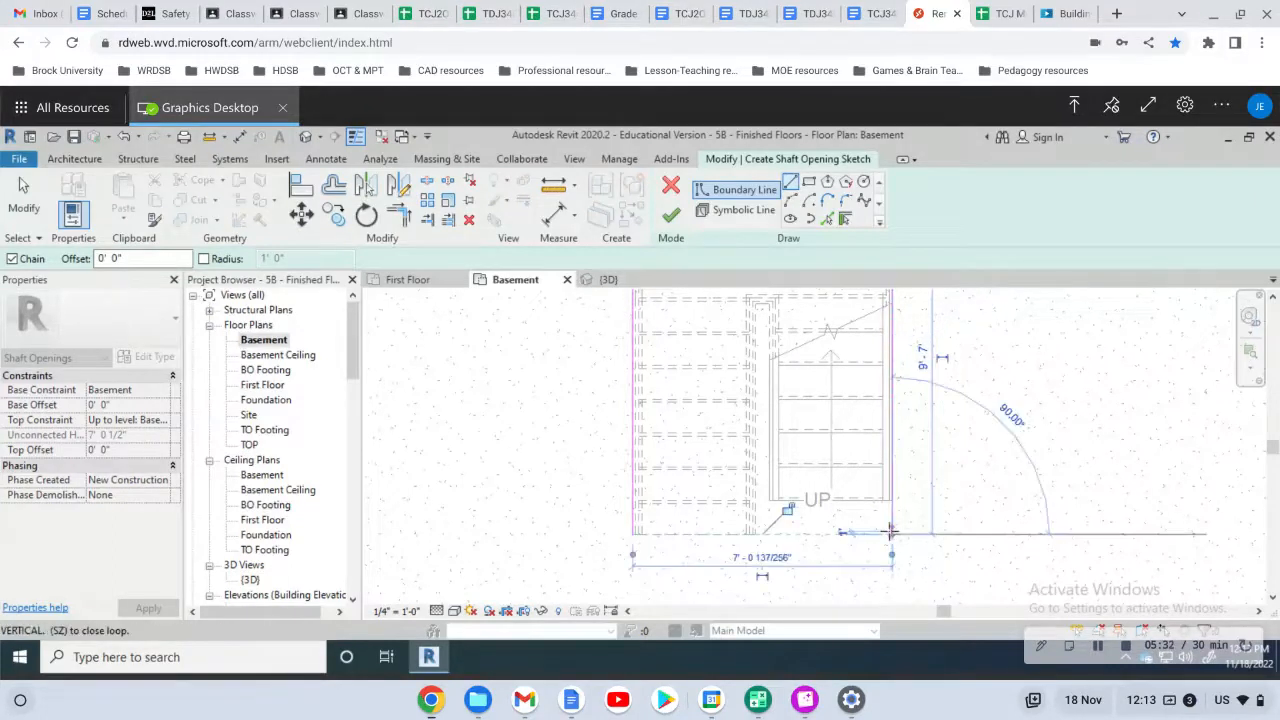
{"action": "left_click", "coordinate": [634, 535]}
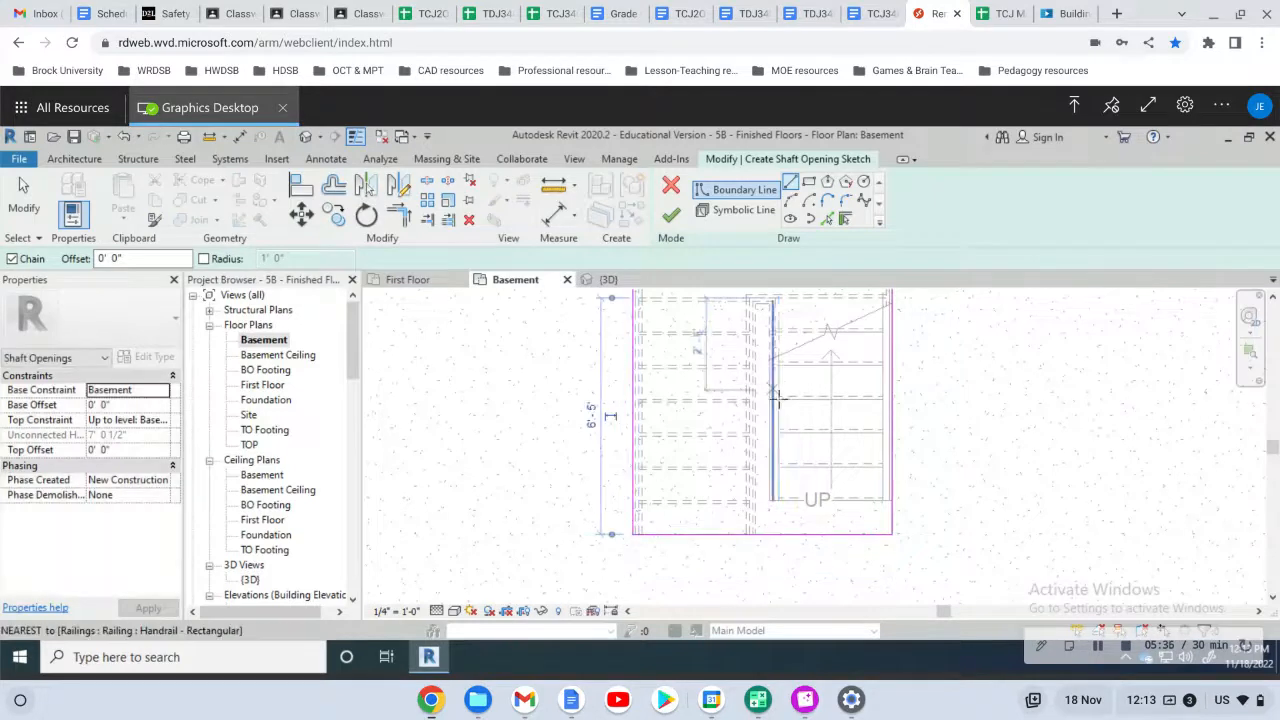
{"action": "middle_click_drag", "start_coordinate": [735, 435], "coordinate": [745, 549]}
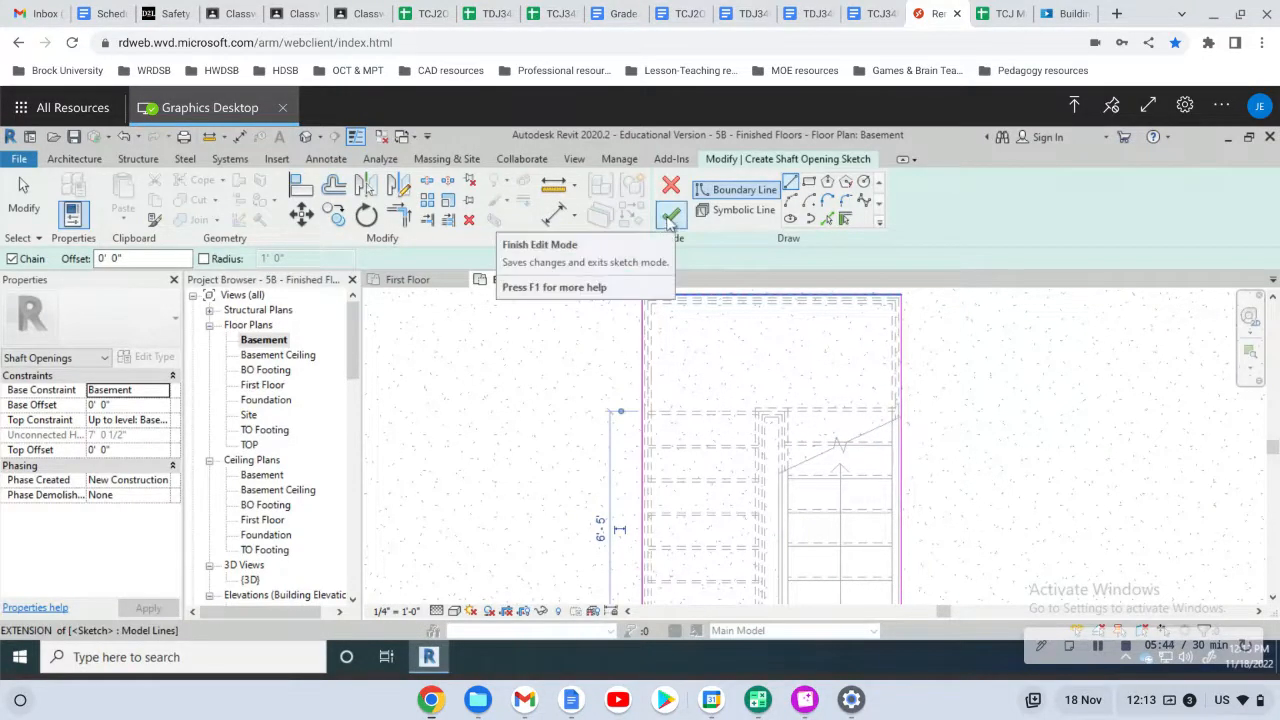
{"action": "left_click", "coordinate": [670, 217]}
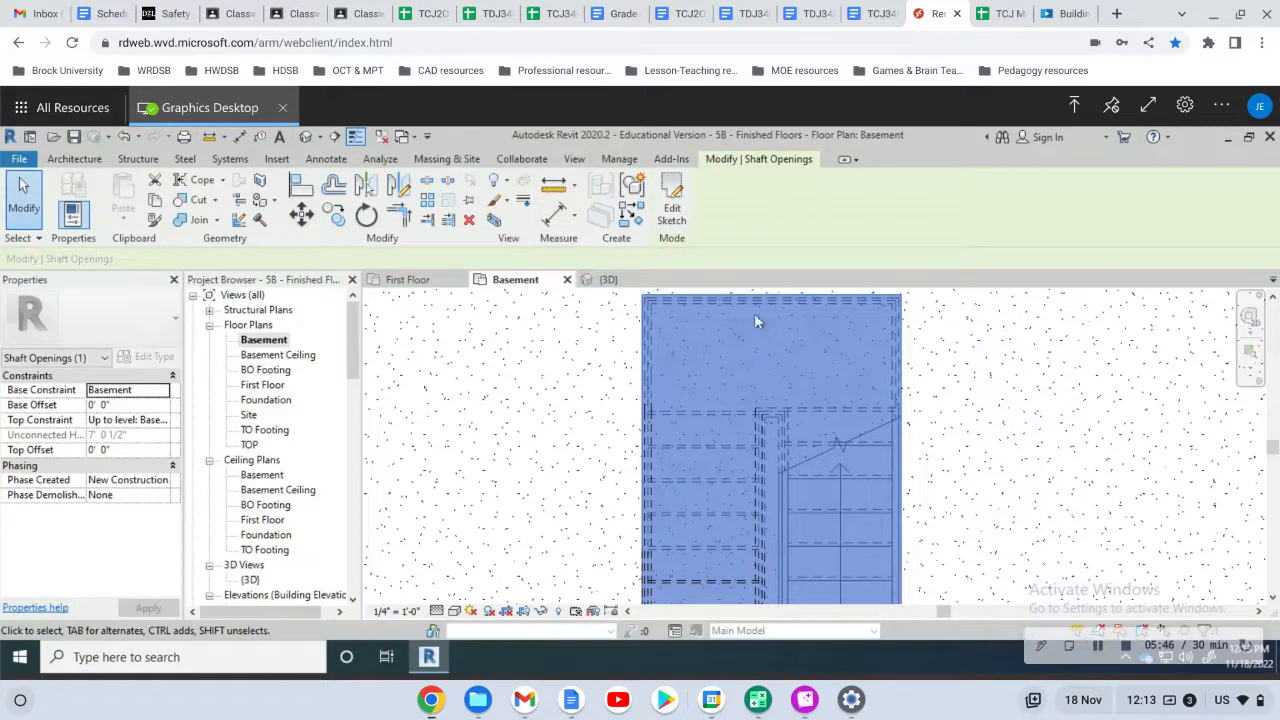
- Check the shaft opening on the First Floor plan, return to the Basement plan and clear the selection
{"action": "scroll", "coordinate": [742, 390], "scroll_direction": "up", "scroll_amount": 1}
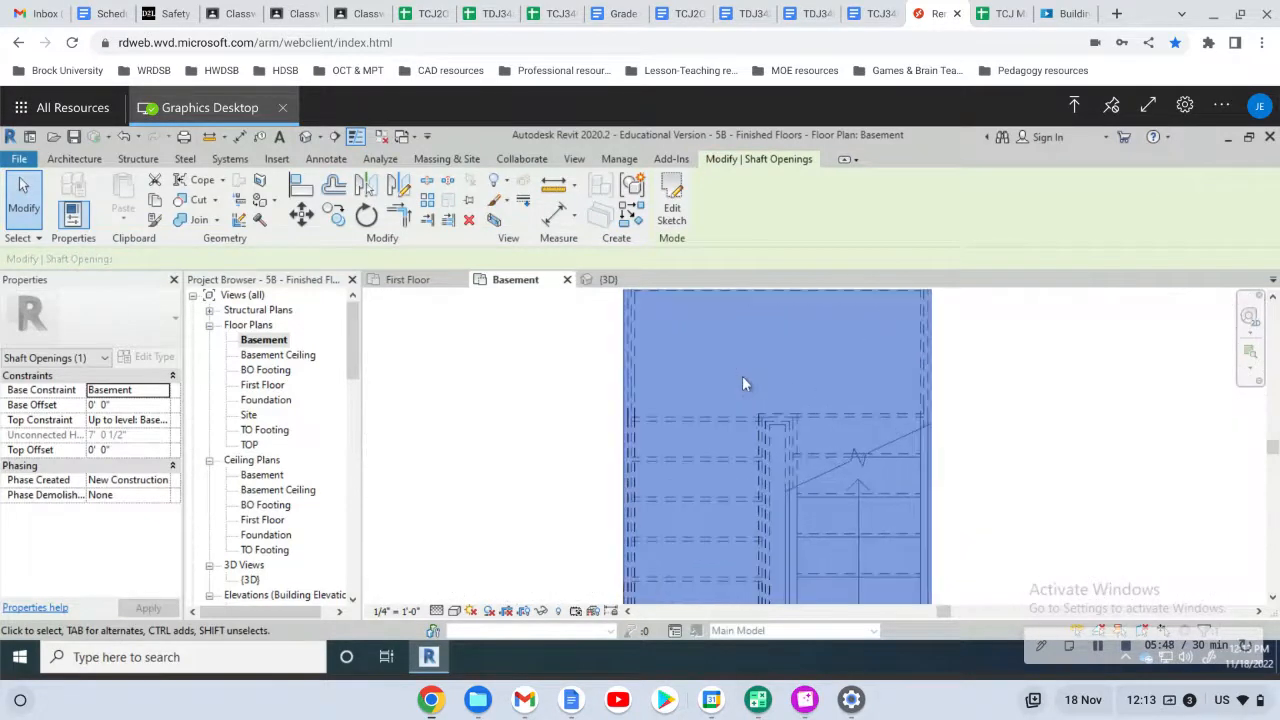
{"action": "scroll", "coordinate": [742, 392], "scroll_direction": "down", "scroll_amount": 4}
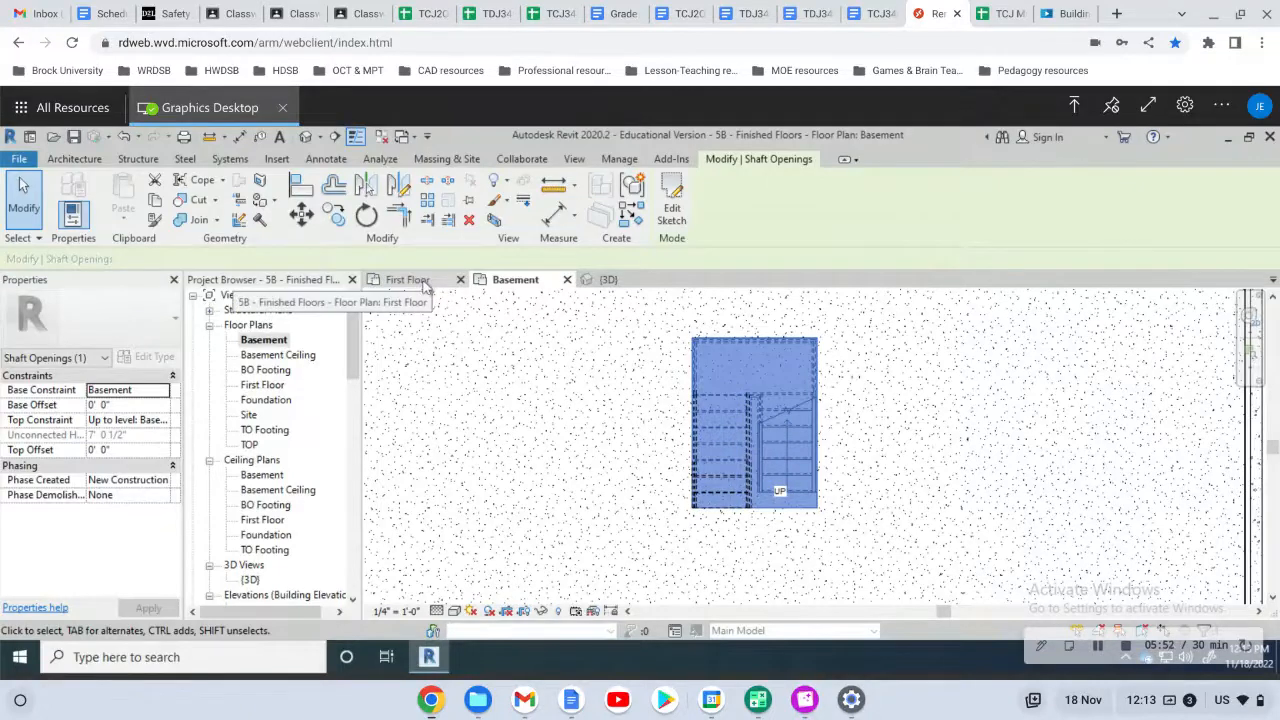
{"action": "left_click", "coordinate": [424, 284]}
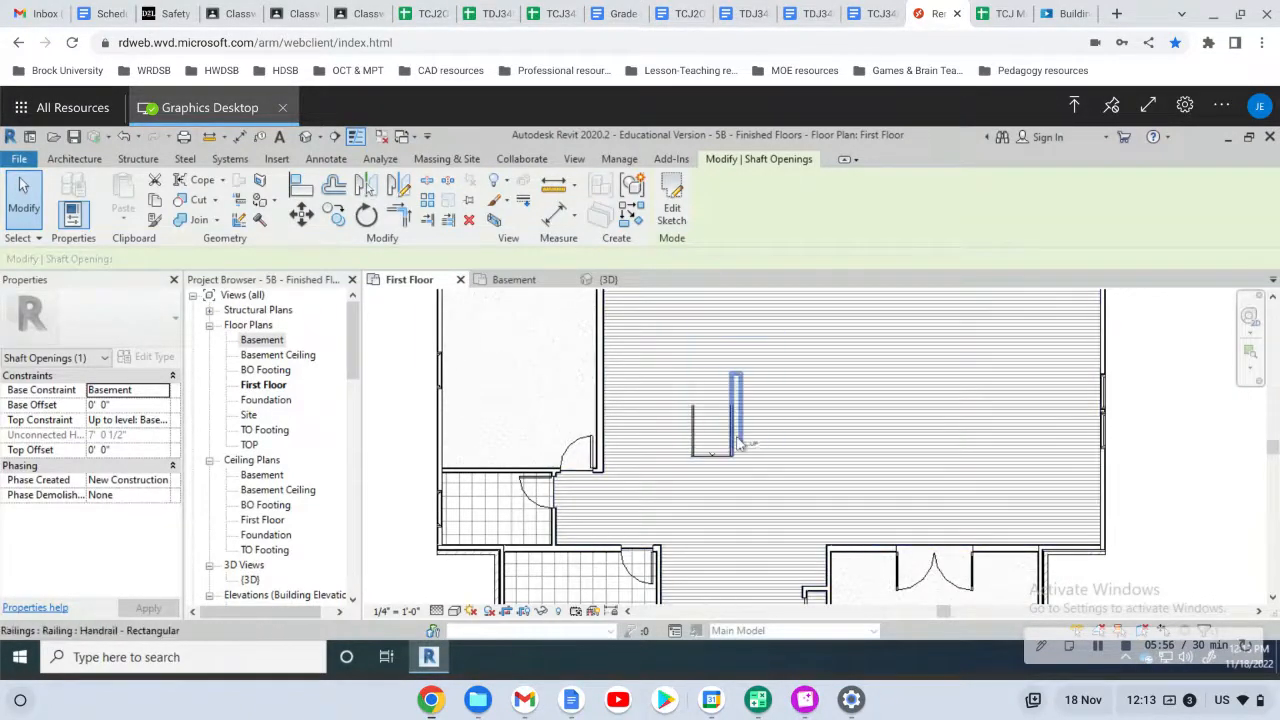
{"action": "left_click", "coordinate": [517, 285]}
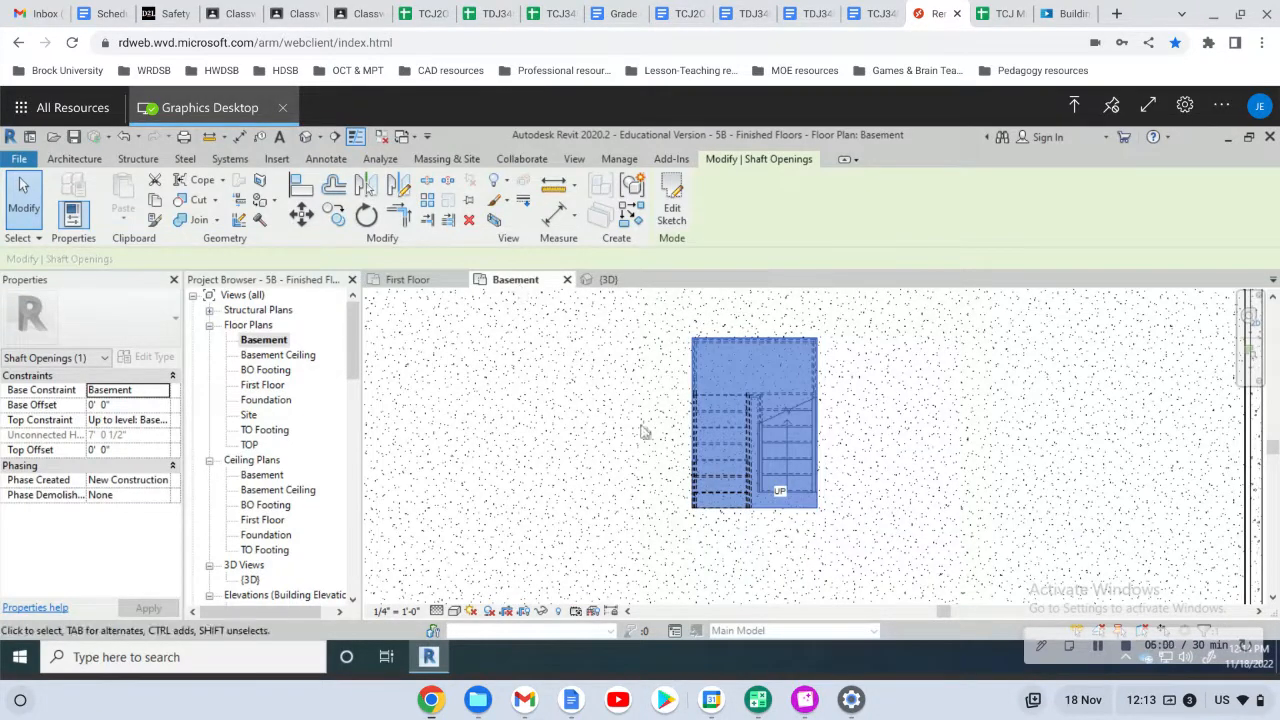
{"action": "left_click", "coordinate": [617, 428]}
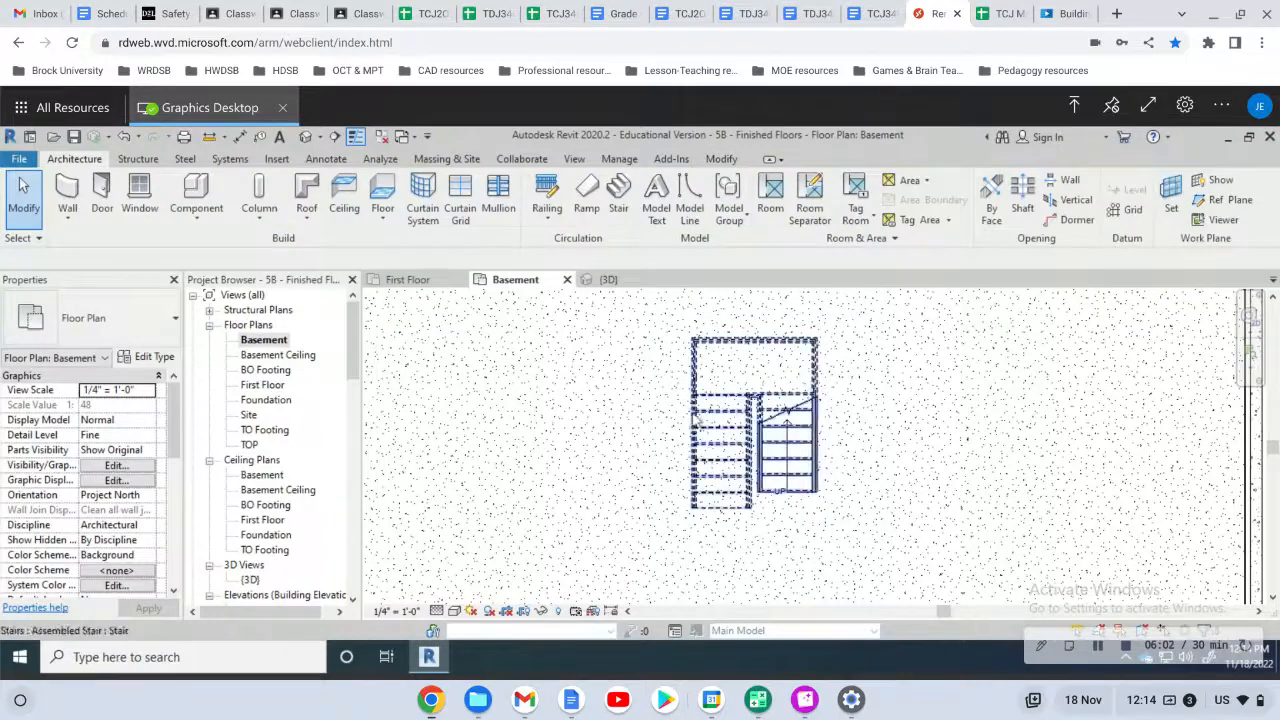
- Set the shaft opening's base offset to 1/4", top constraint to First Floor and top offset to 1/4", and apply them
{"action": "left_click", "coordinate": [774, 513]}
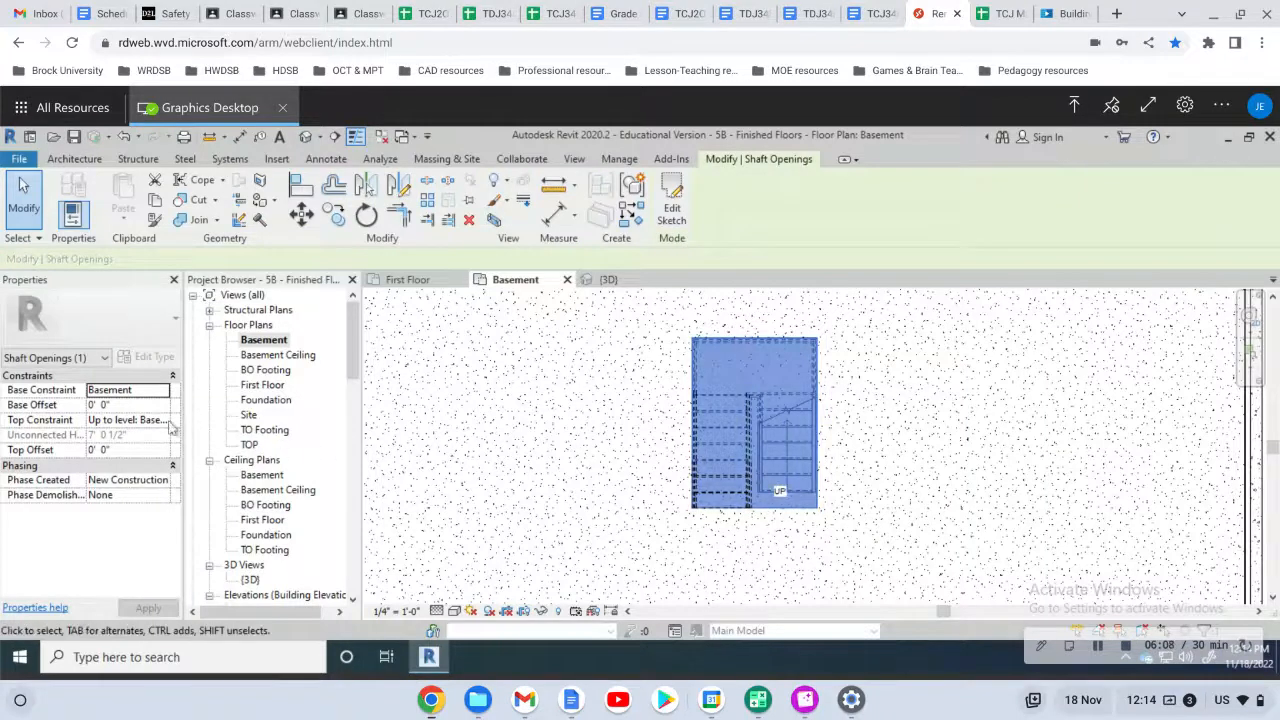
{"action": "left_click", "coordinate": [104, 404]}
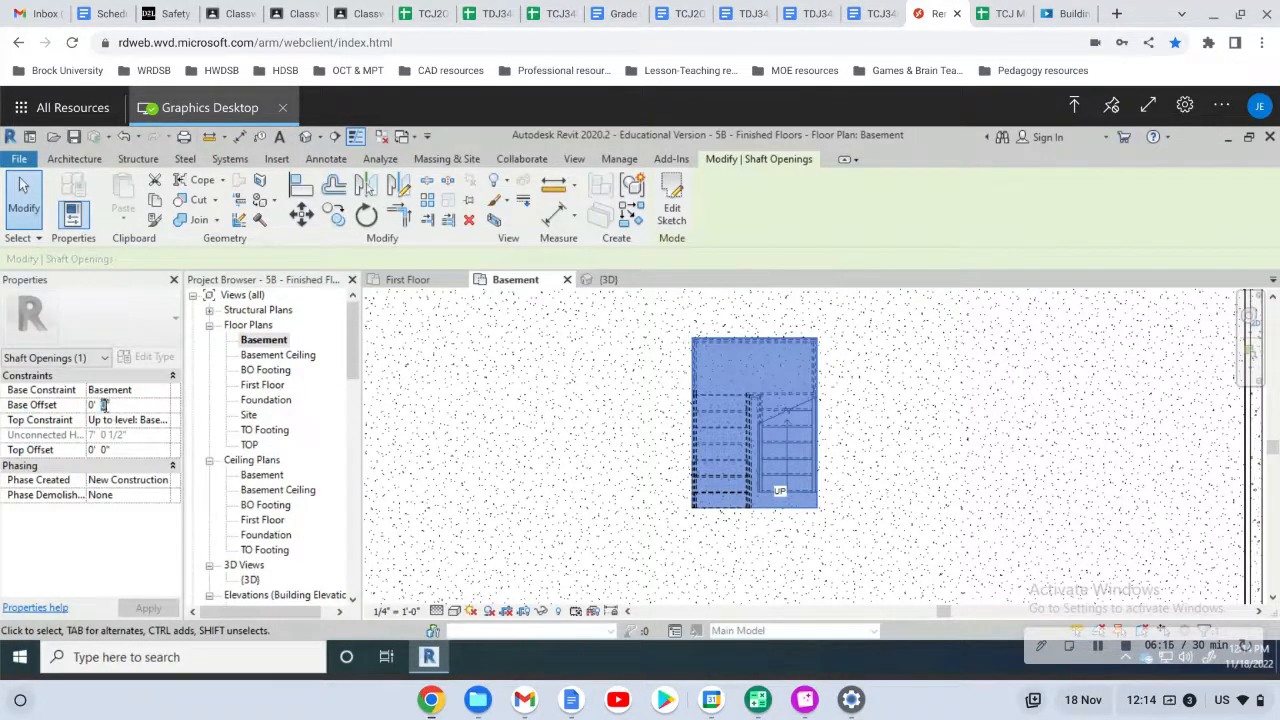
{"action": "type", "text": "1/4"}
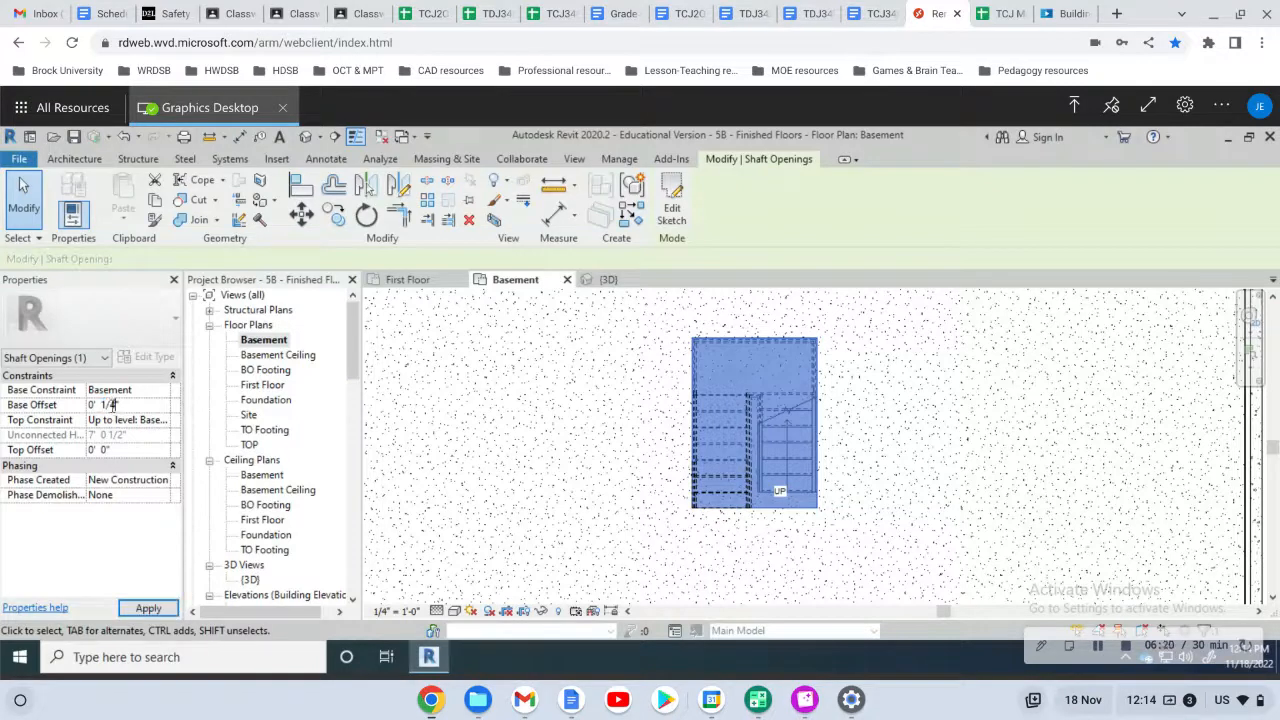
{"action": "left_click", "coordinate": [137, 425]}
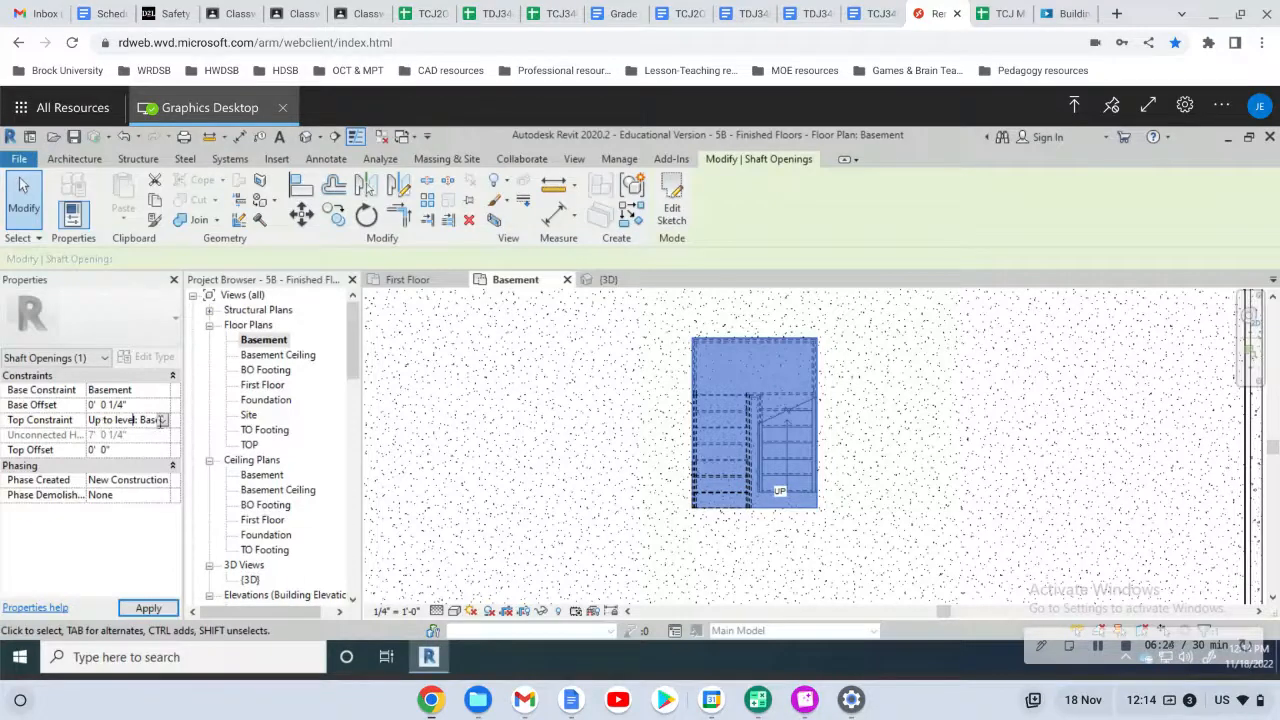
{"action": "left_click", "coordinate": [164, 420]}
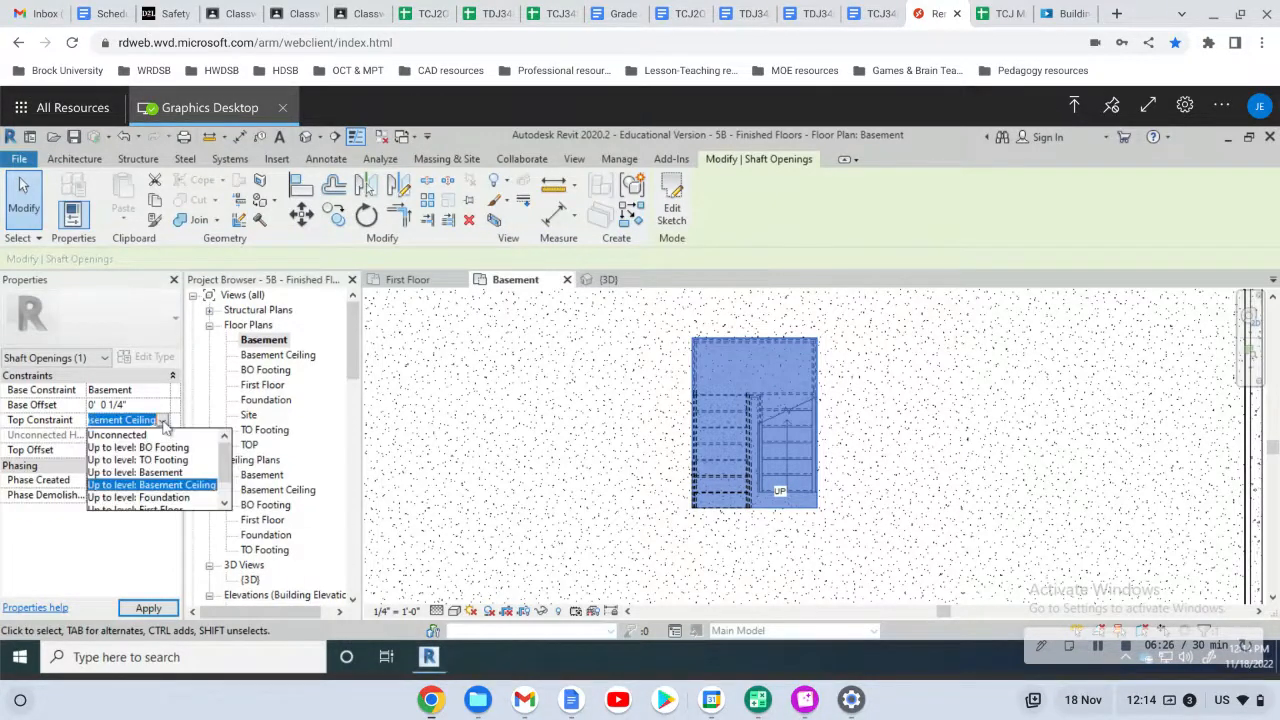
{"action": "left_click", "coordinate": [226, 505]}
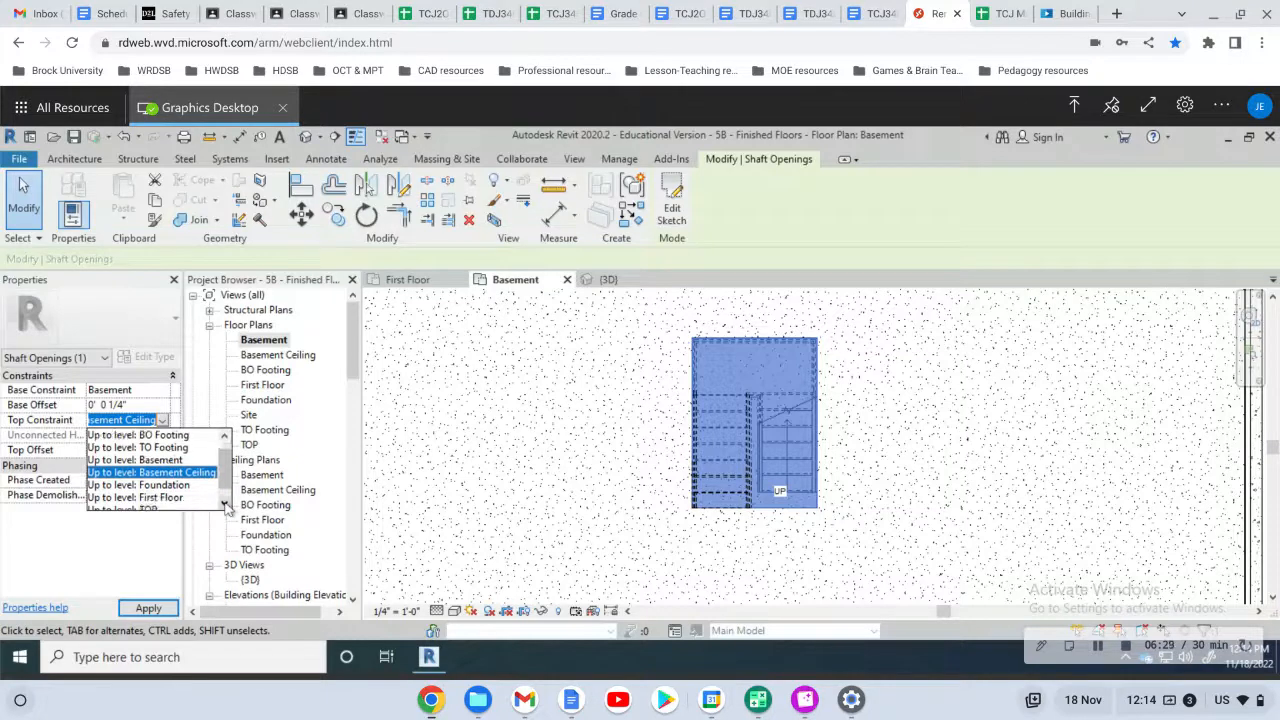
{"action": "left_click", "coordinate": [170, 498]}
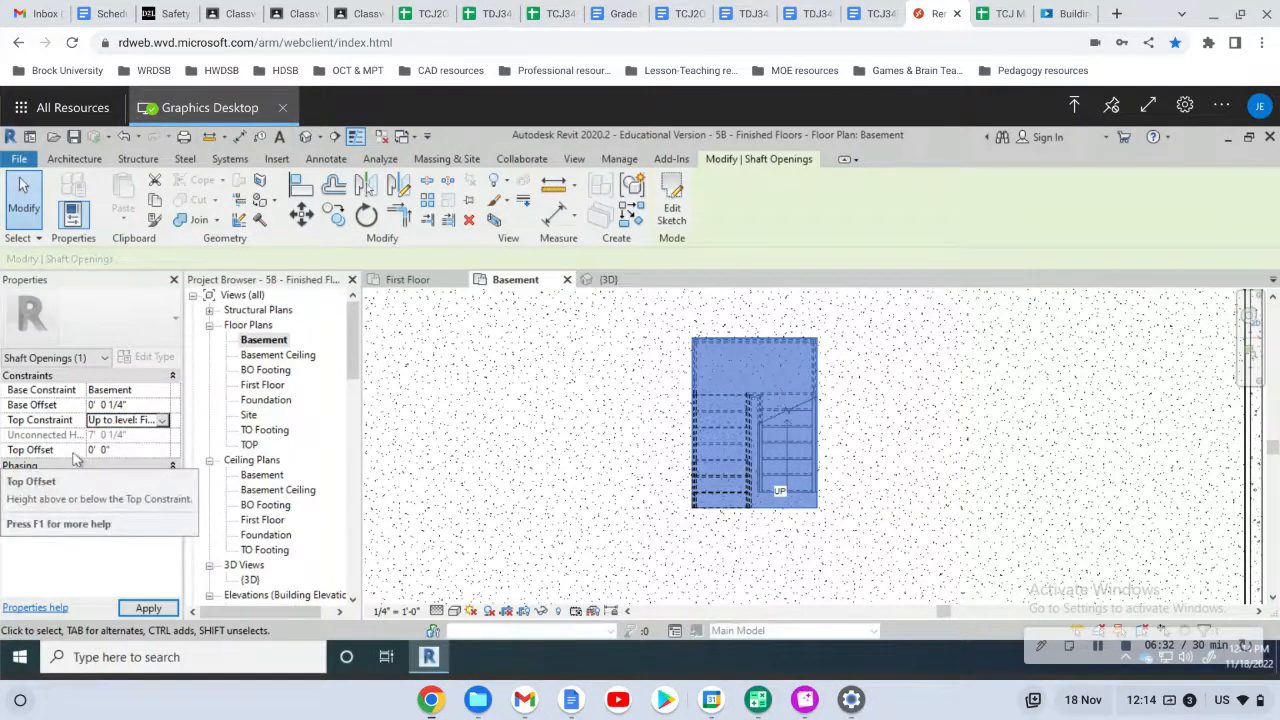
{"action": "left_click", "coordinate": [104, 452]}
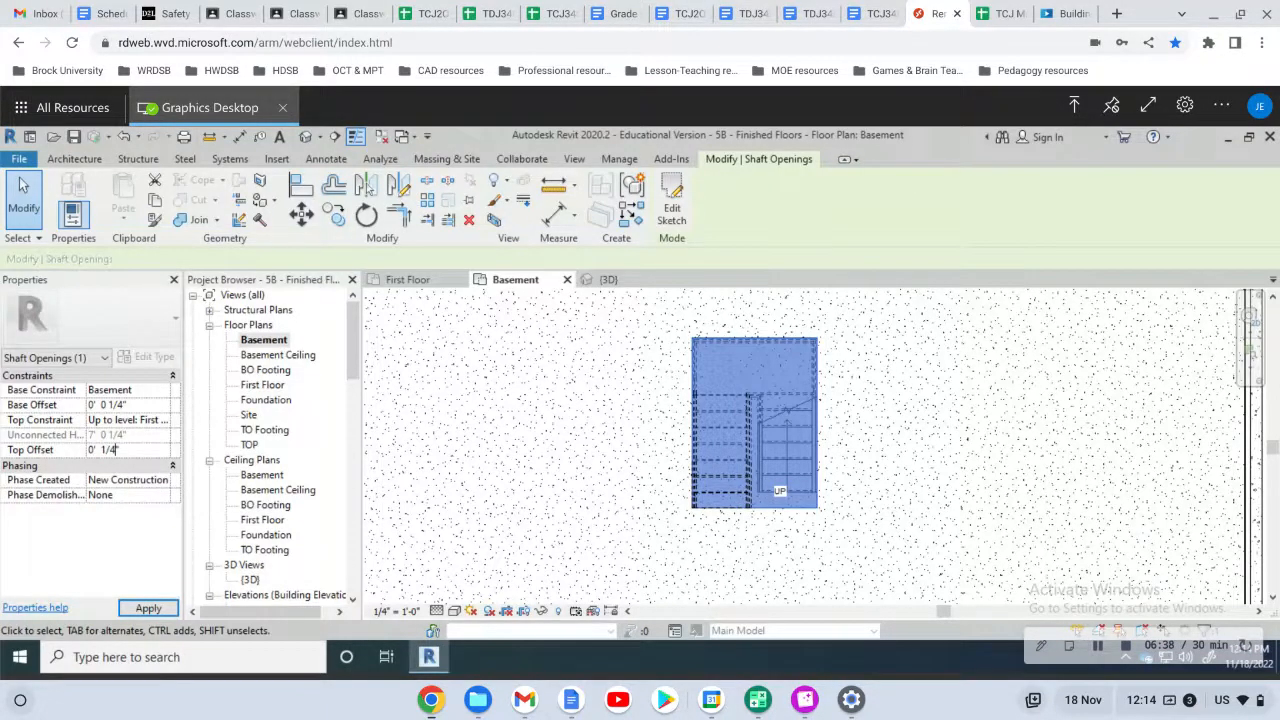
{"action": "left_click", "coordinate": [148, 608]}
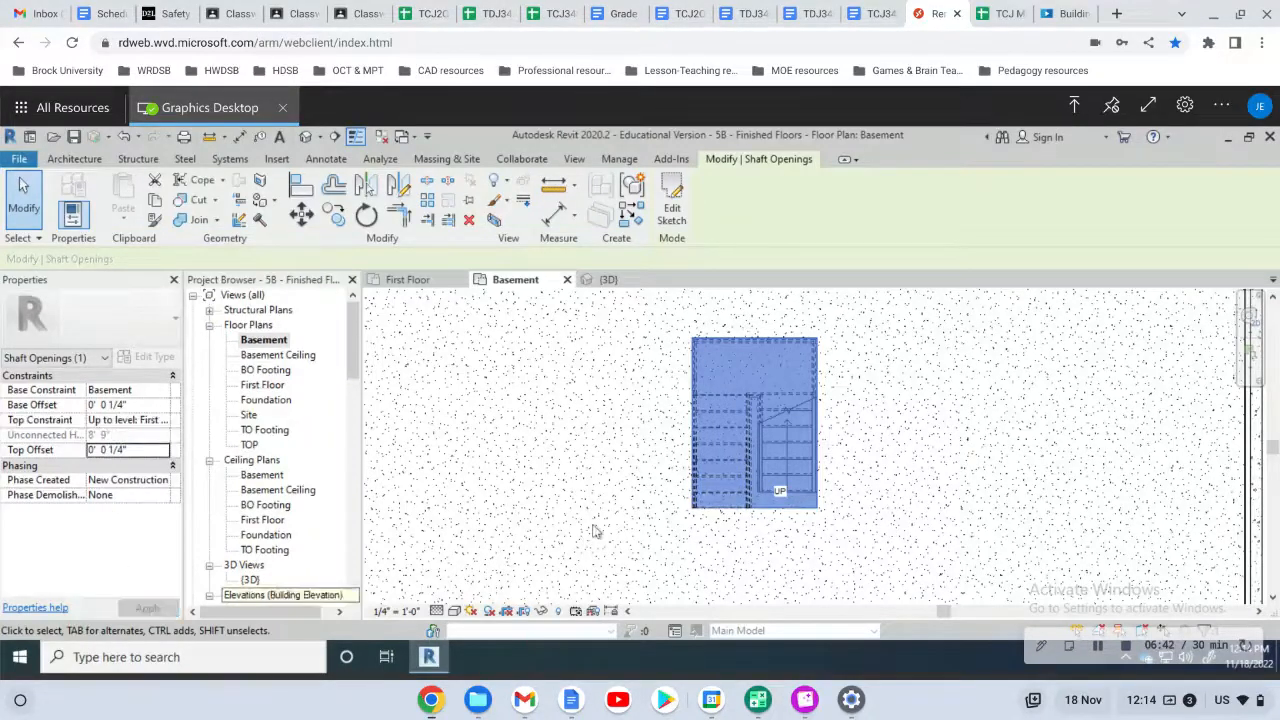
- Examine the shaft opening in the First Floor and Basement plans and in the 3D view, looking closely down into the stairwell
{"action": "left_click", "coordinate": [412, 280]}
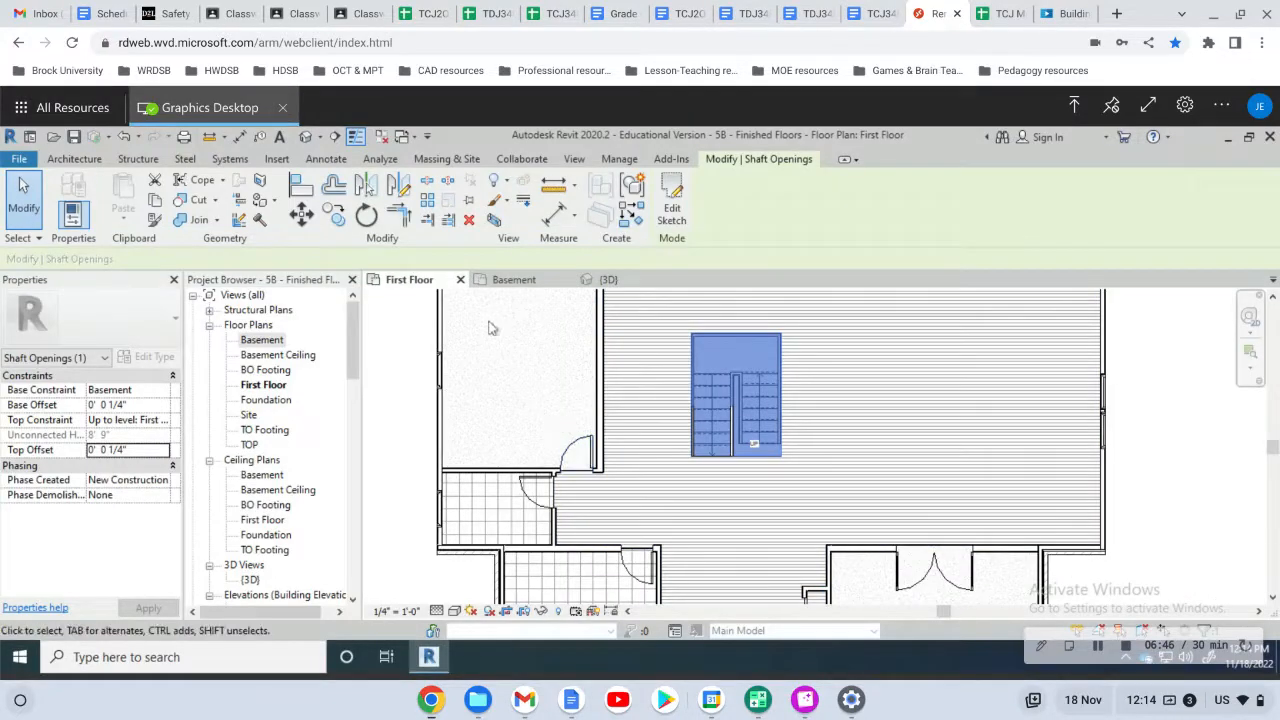
{"action": "left_click", "coordinate": [512, 281]}
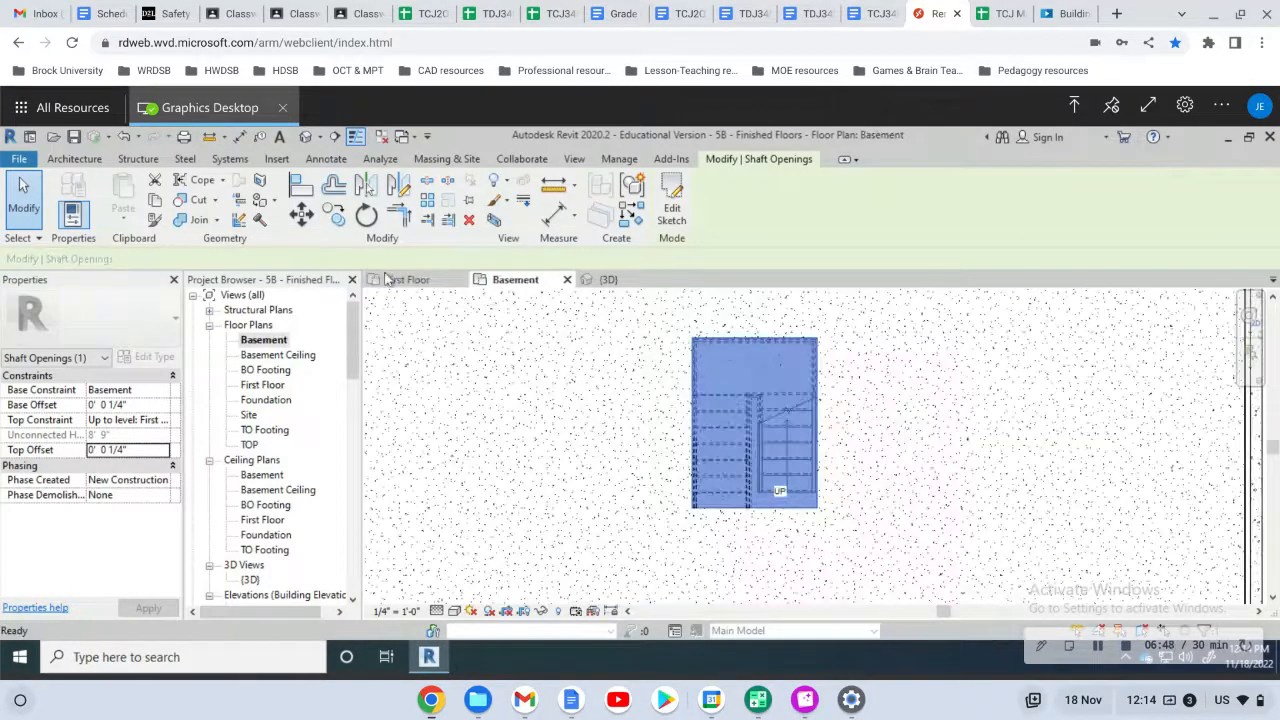
{"action": "left_click", "coordinate": [395, 280]}
{"action": "left_click", "coordinate": [606, 281]}
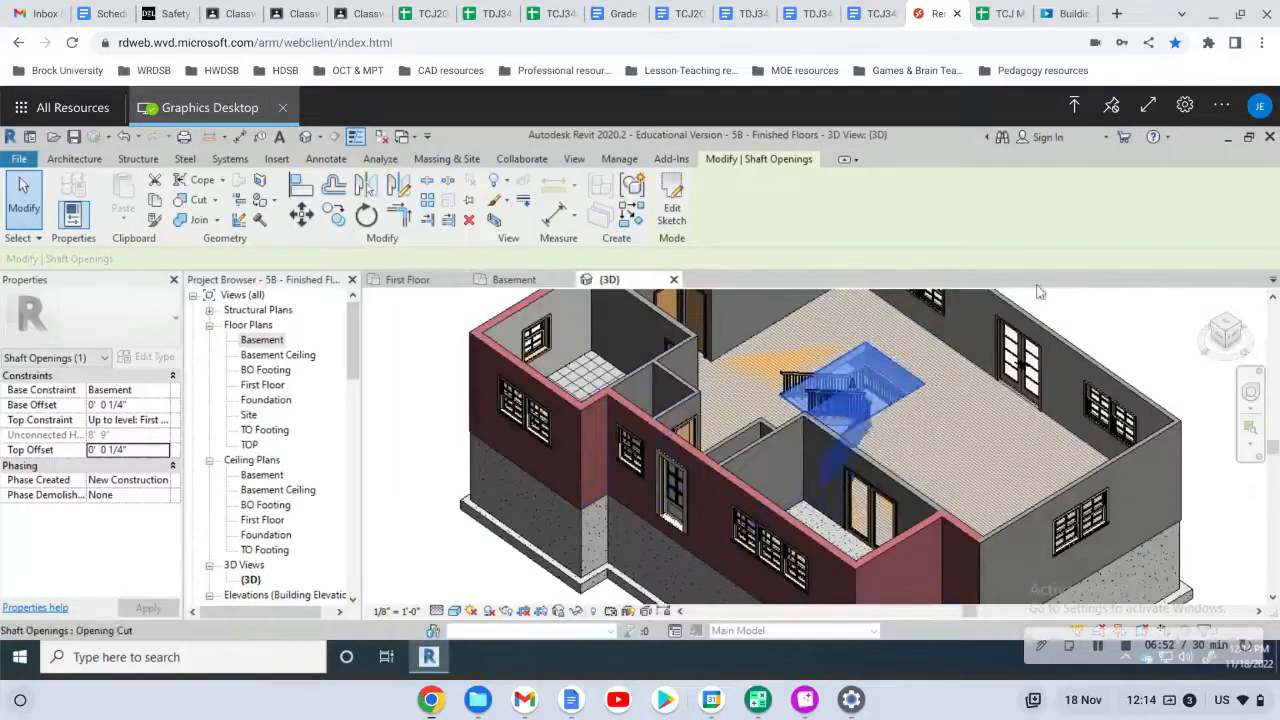
{"action": "left_click", "coordinate": [1107, 349]}
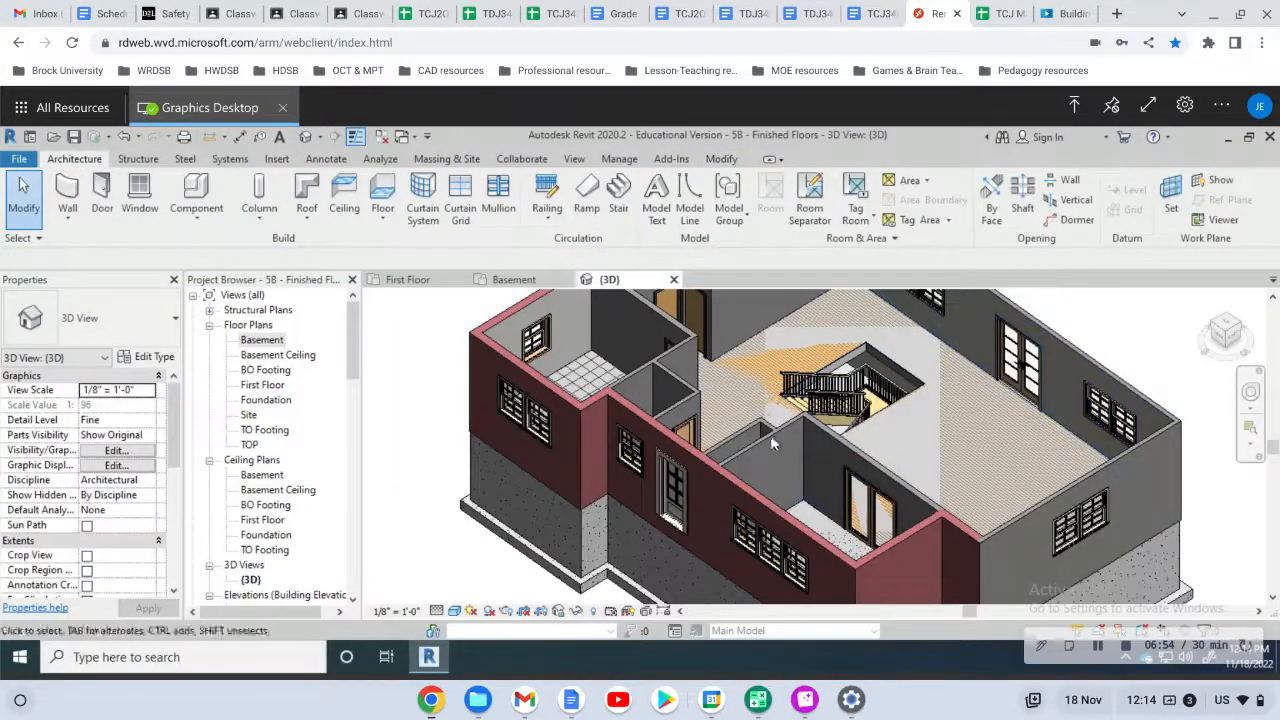
{"action": "middle_click_drag", "start_coordinate": [764, 406], "coordinate": [856, 455], "text": "shift"}
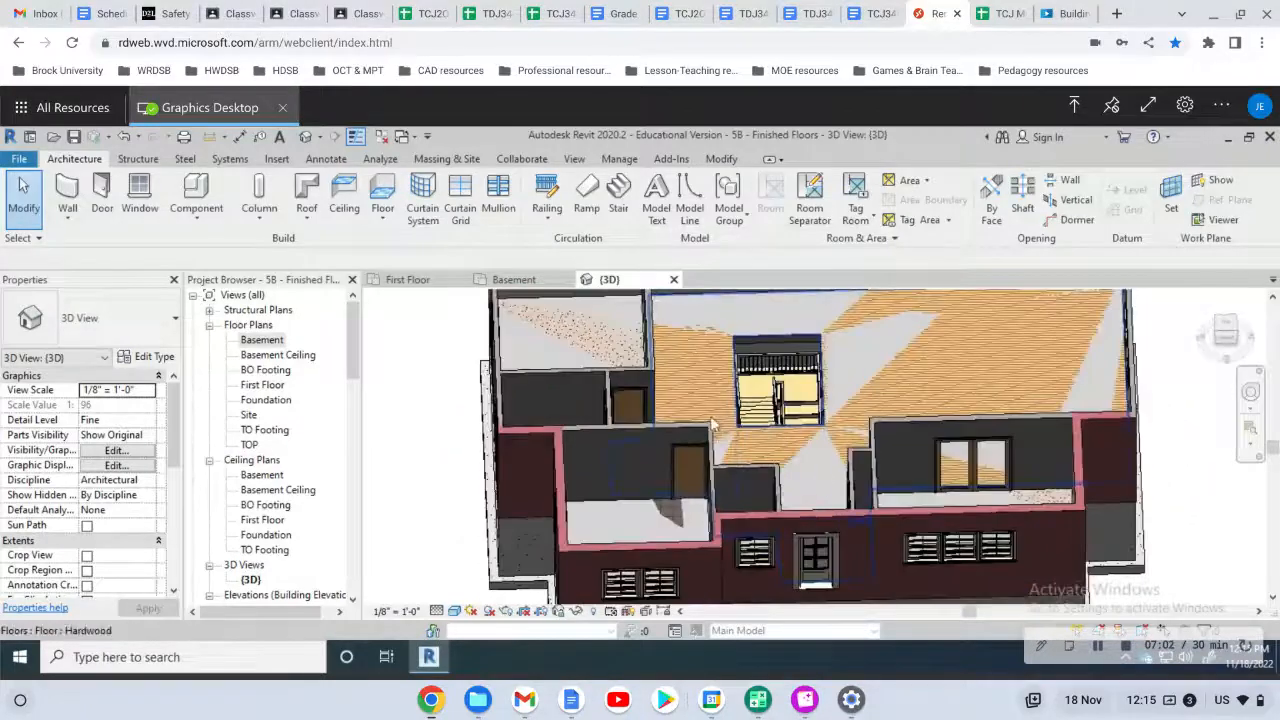
{"action": "scroll", "coordinate": [817, 367], "scroll_direction": "up", "scroll_amount": 4}
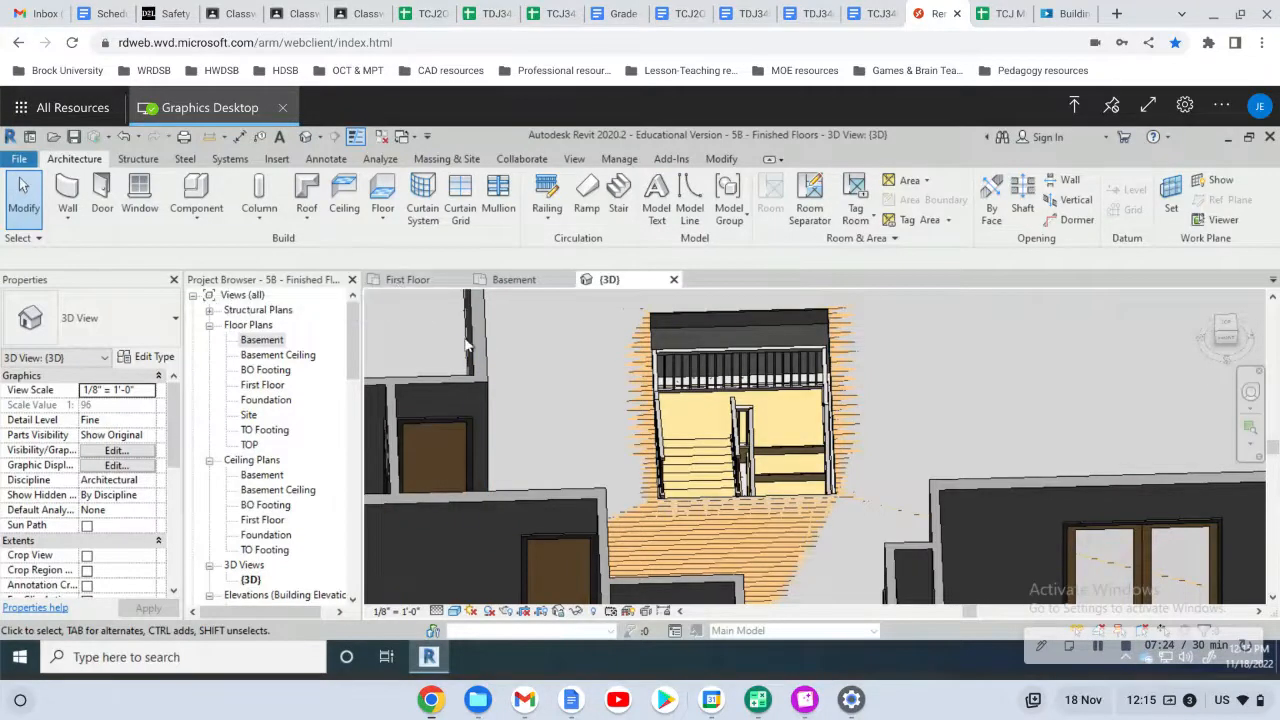
- On the First Floor plan, move the stair and shaft opening together from their lower-left corner to the lower end of the nearby interior wall
{"action": "left_click", "coordinate": [420, 281]}
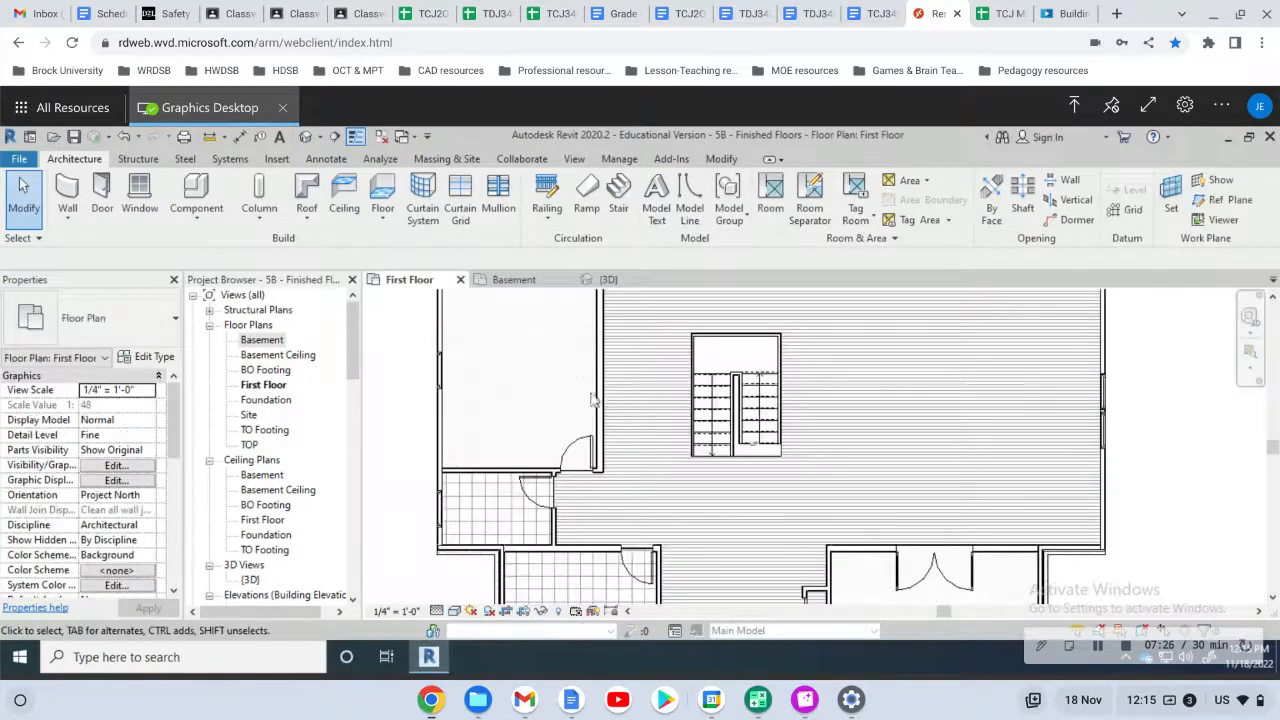
{"action": "left_click", "coordinate": [720, 379]}
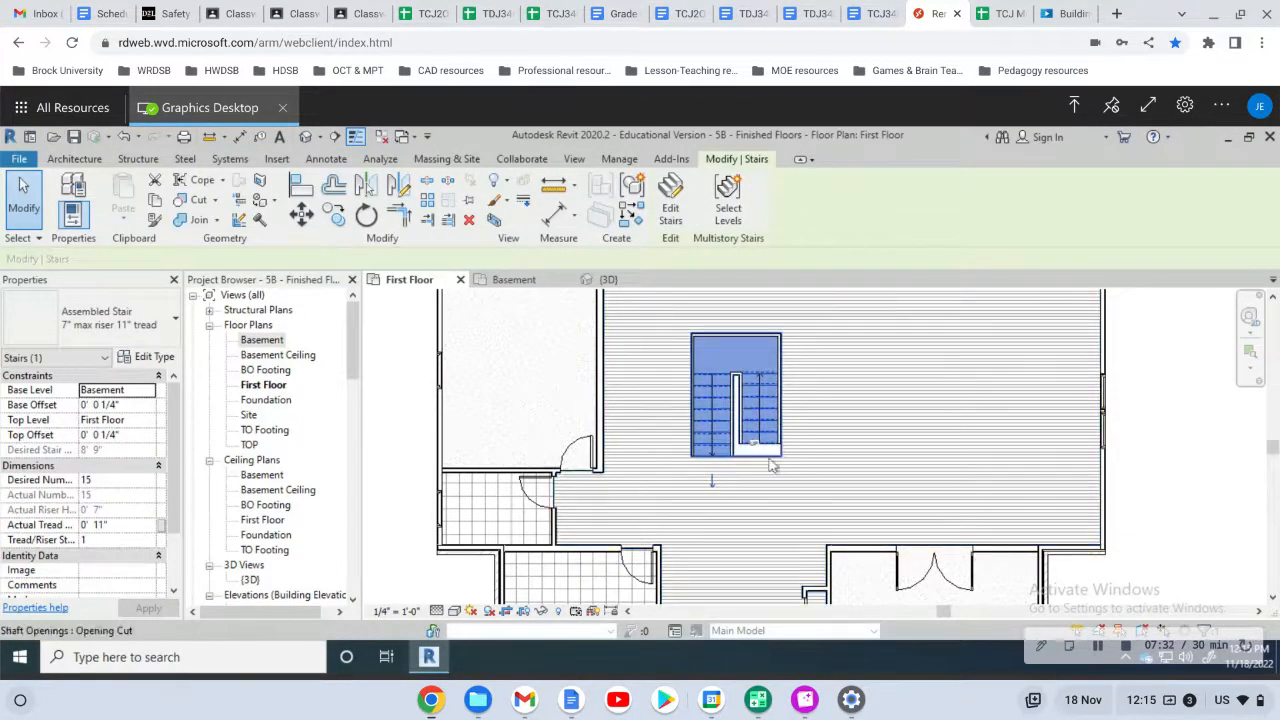
{"action": "scroll", "coordinate": [780, 452], "scroll_direction": "down", "scroll_amount": 2}
{"action": "scroll", "coordinate": [773, 460], "scroll_direction": "up", "scroll_amount": 5}
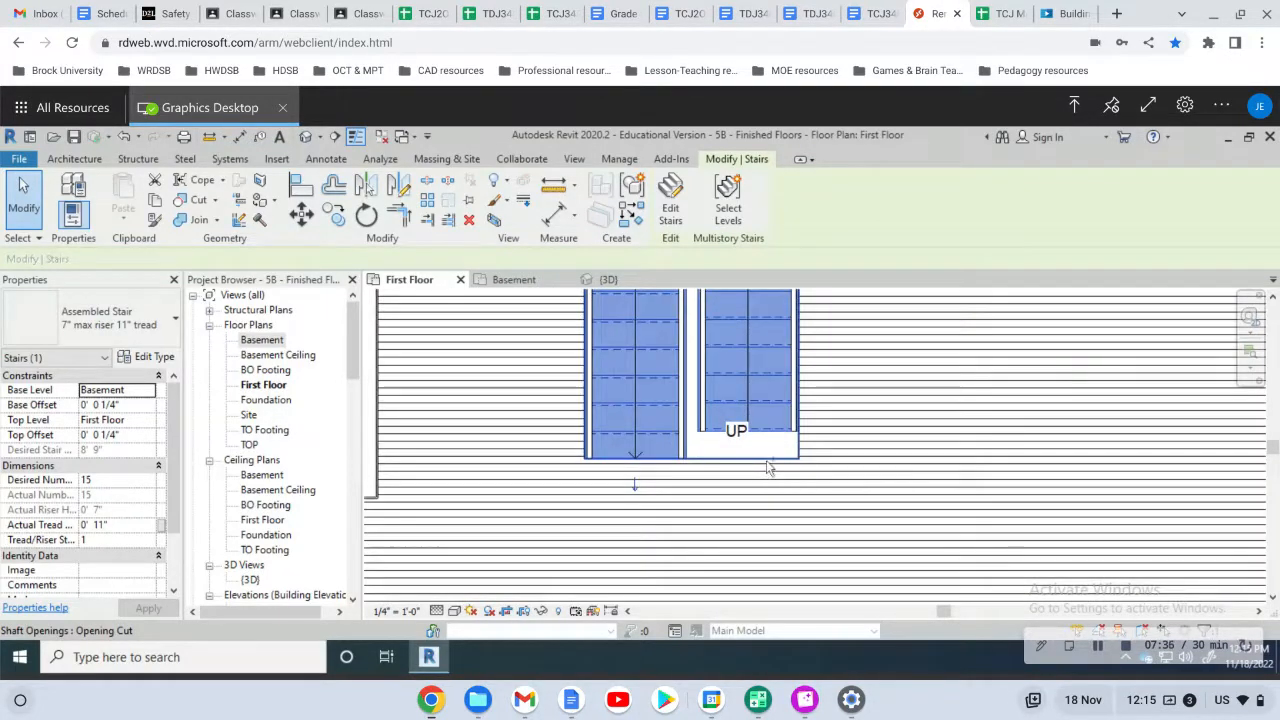
{"action": "left_click", "coordinate": [737, 432], "text": "ctrl"}
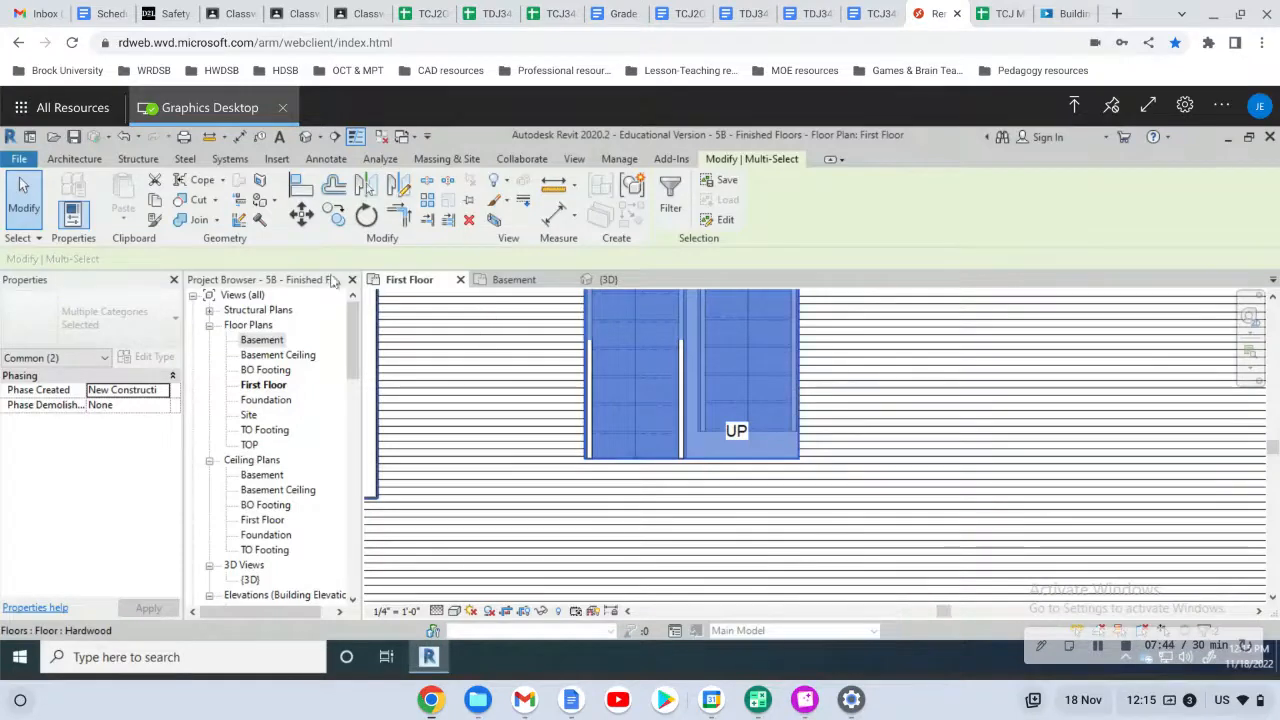
{"action": "left_click", "coordinate": [301, 214]}
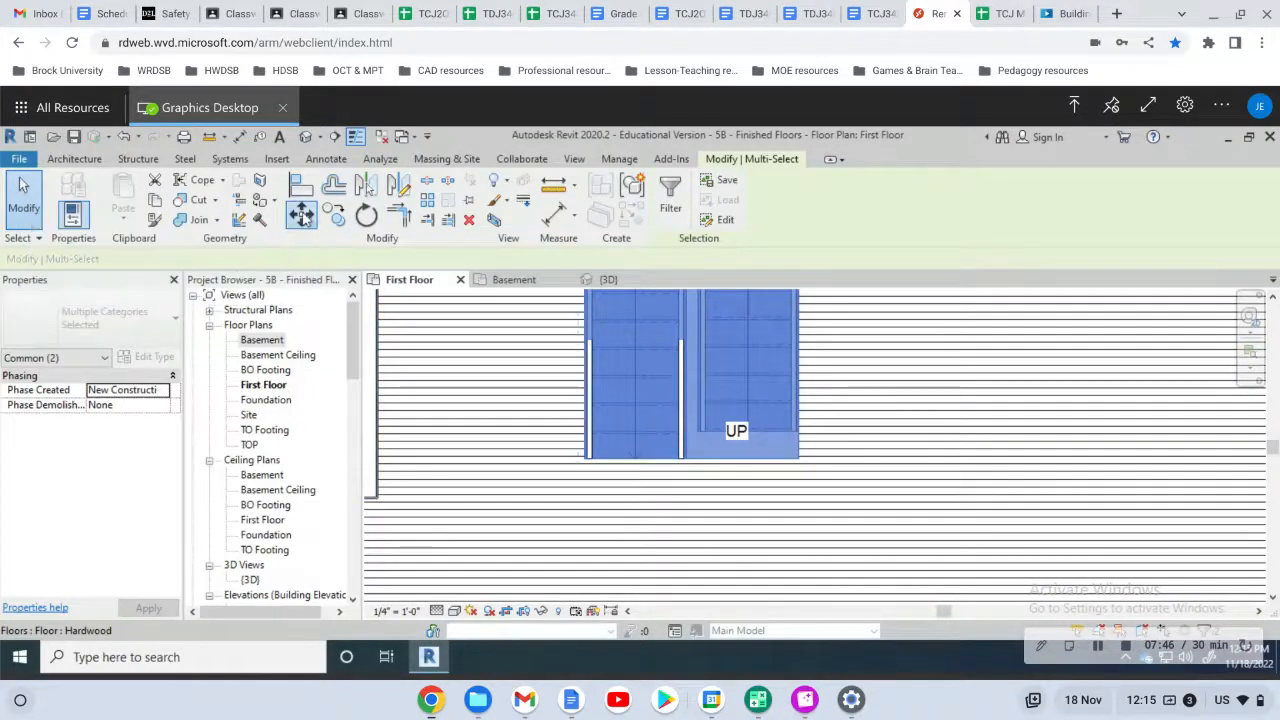
{"action": "left_click", "coordinate": [585, 462]}
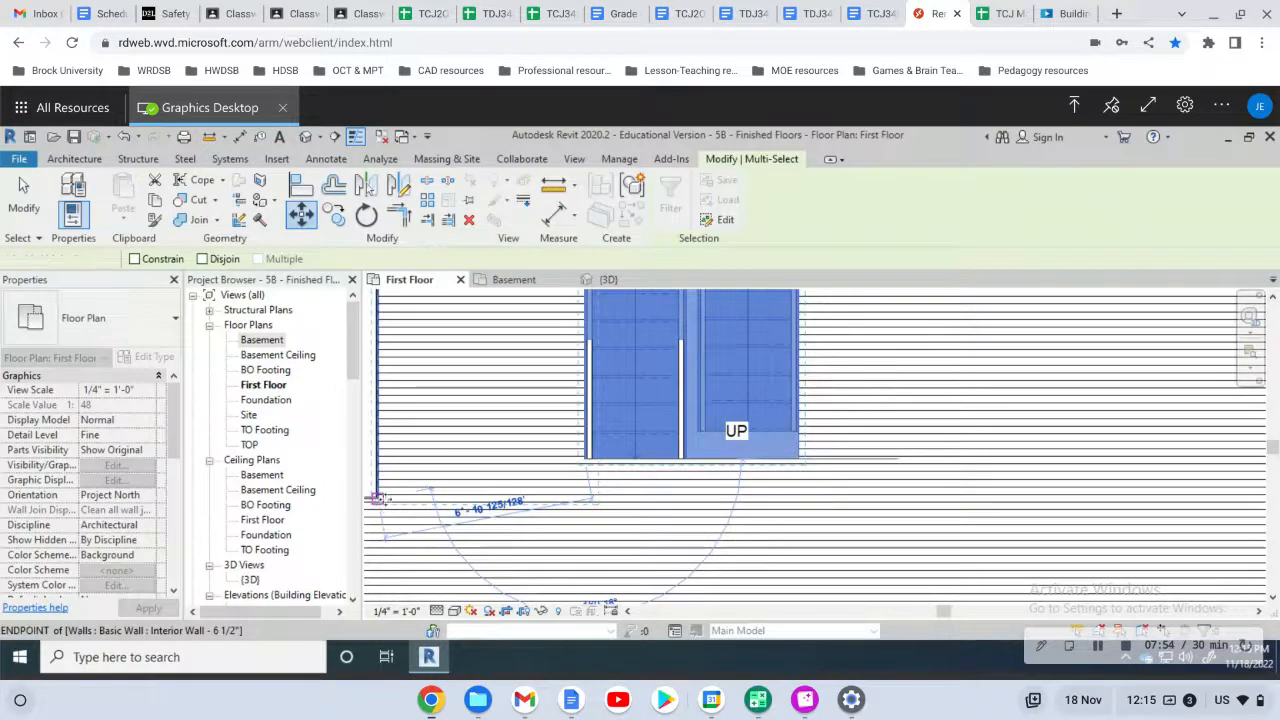
{"action": "left_click", "coordinate": [379, 497]}
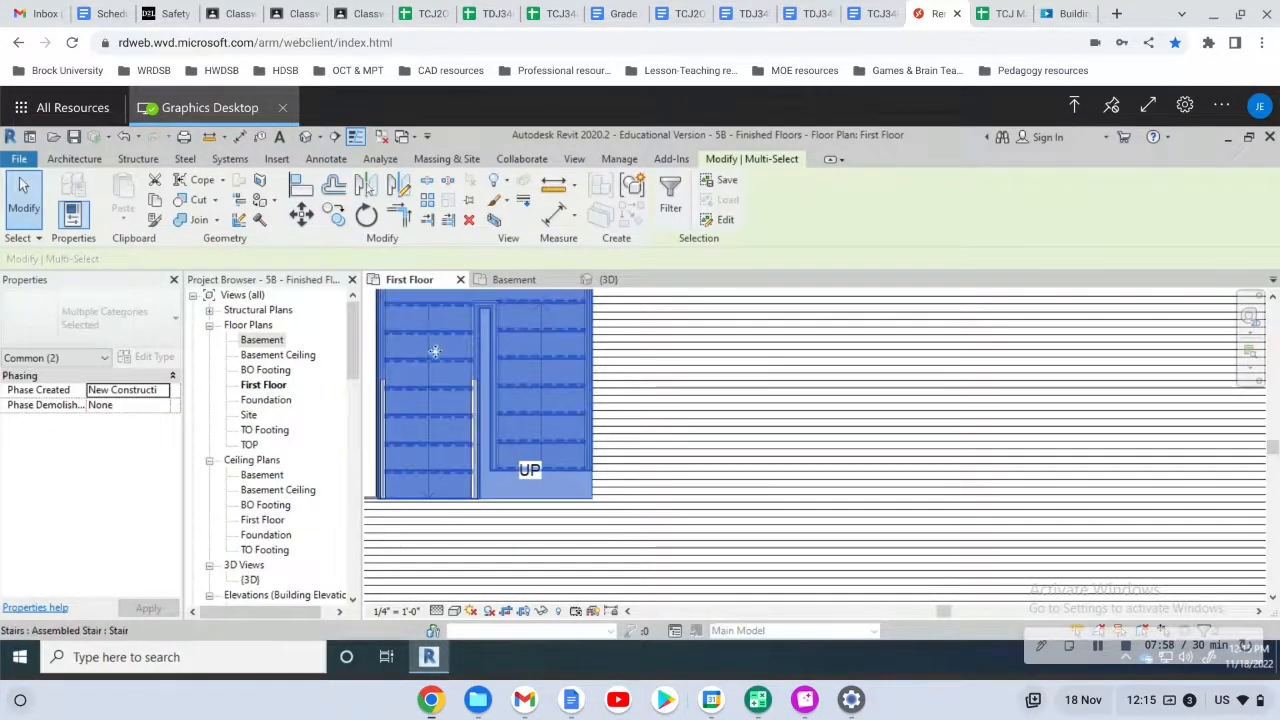
{"action": "mouse_move", "coordinate": [552, 532]}
{"action": "middle_mouse_down"}
{"action": "mouse_move", "coordinate": [634, 563]}
{"action": "mouse_move", "coordinate": [643, 599]}
{"action": "middle_mouse_up"}
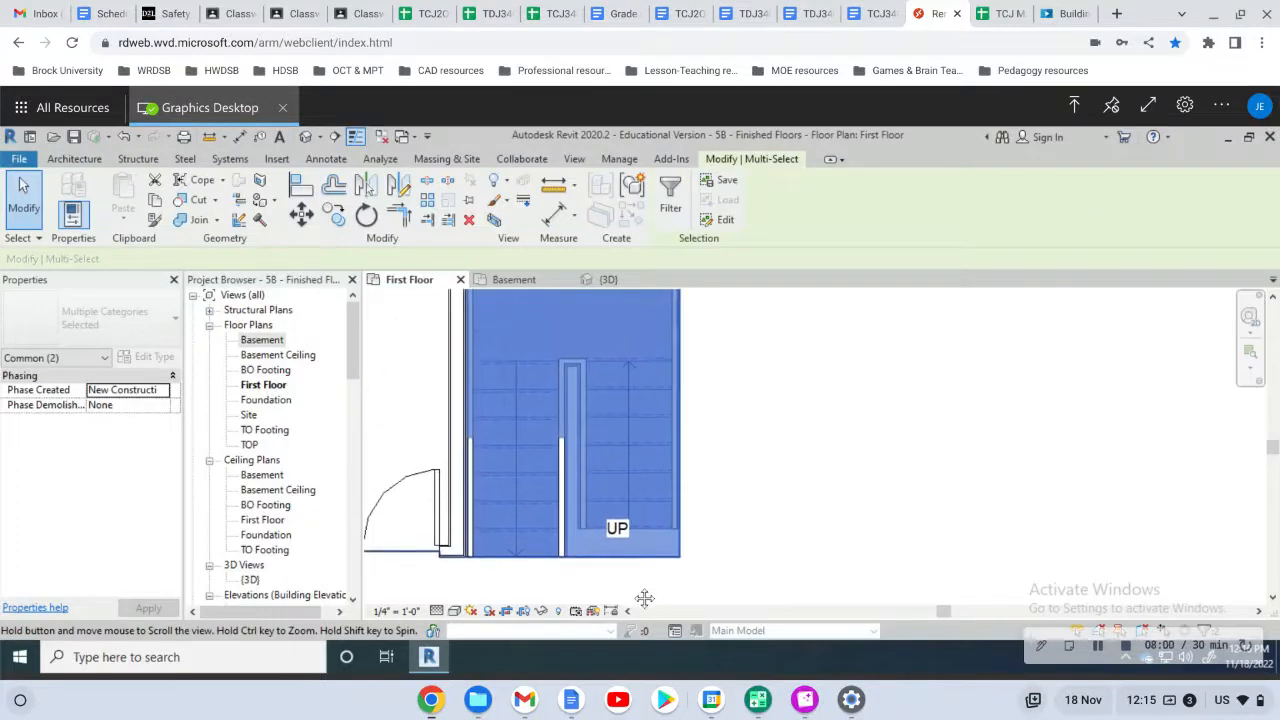